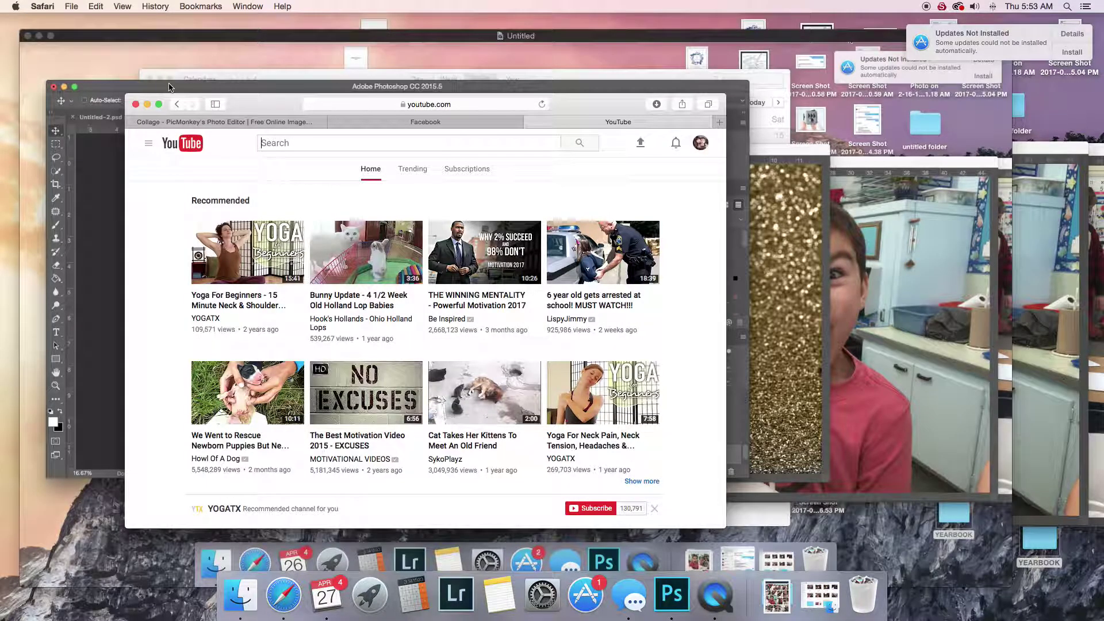
# Switch Safari to the PicMonkey Collage tab, then move the browser aside and back to check Photoshop.
pyautogui.click(224, 122)
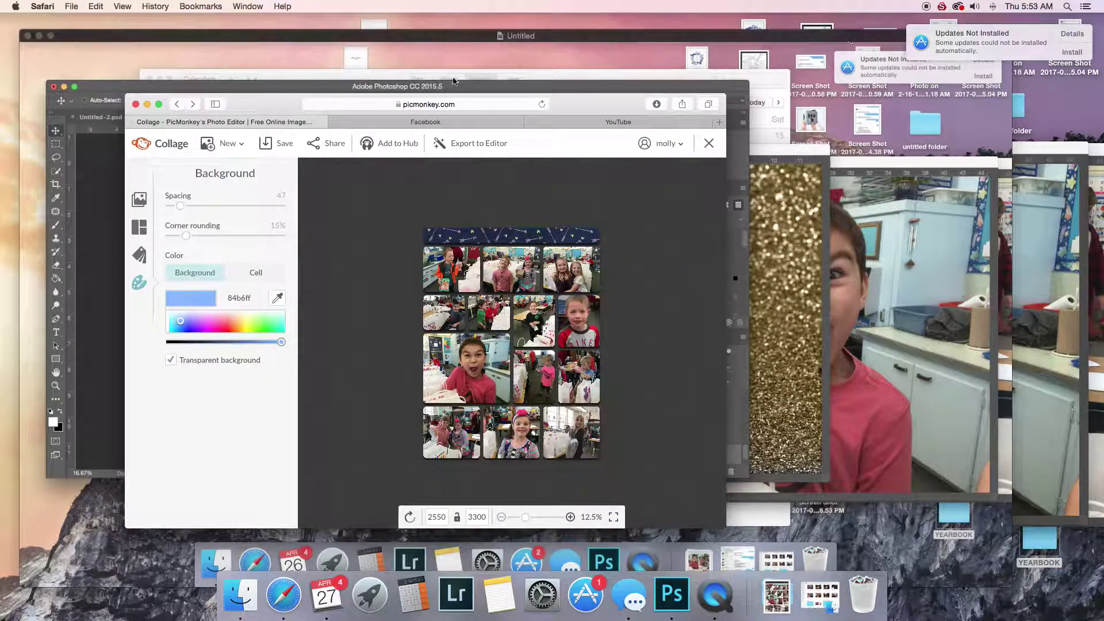
pyautogui.moveTo(588, 102); pyautogui.dragTo(795, 64)
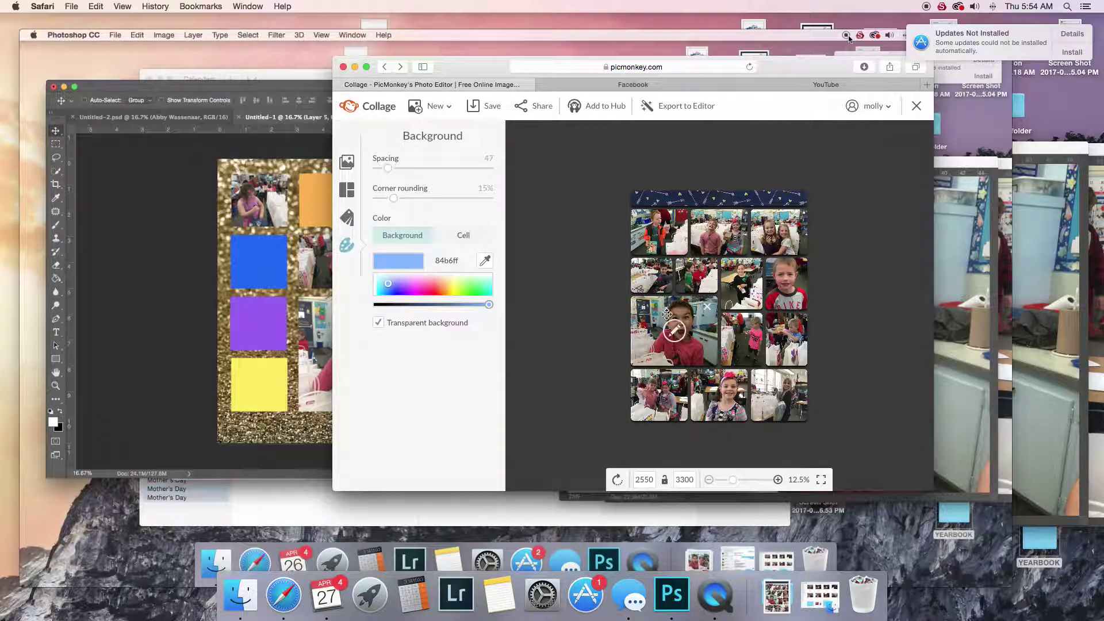
pyautogui.moveTo(670, 305)
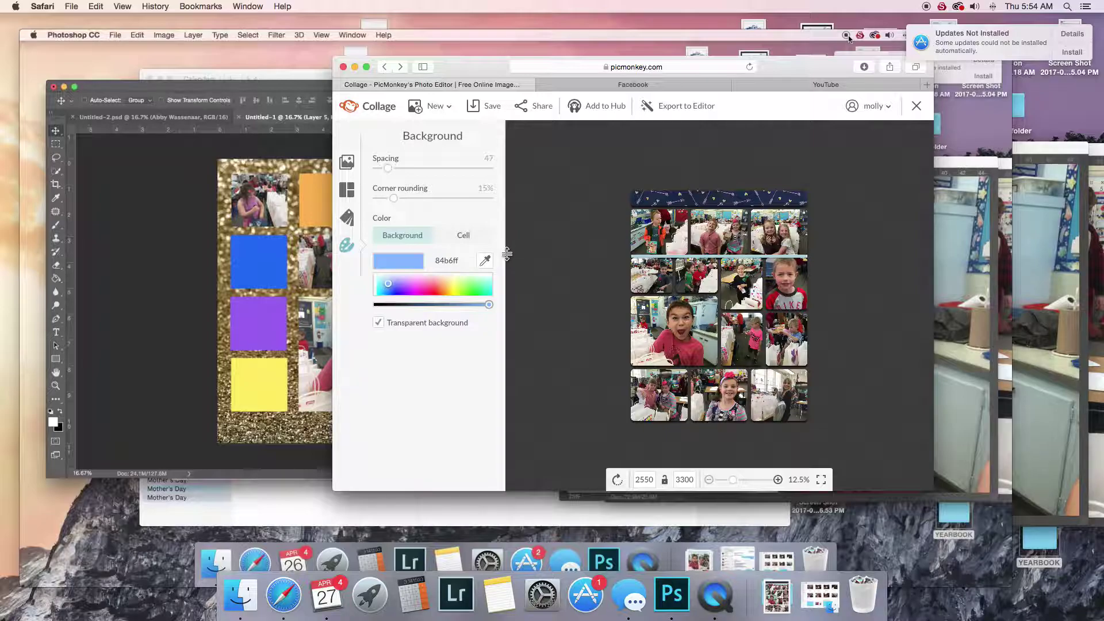
pyautogui.moveTo(815, 69); pyautogui.dragTo(674, 101)
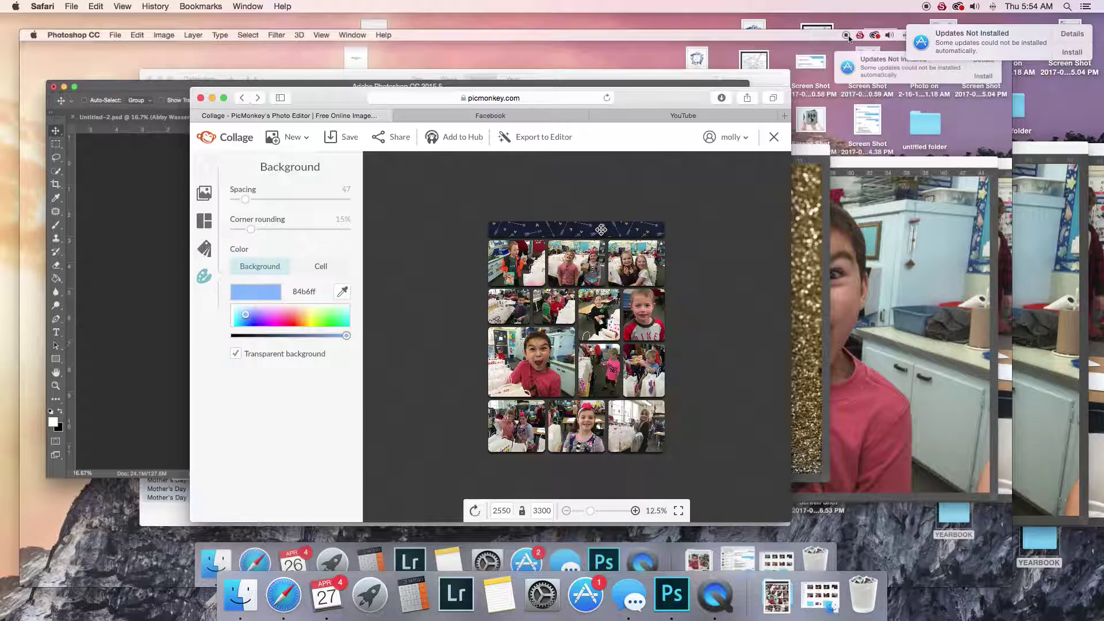
# Remove the starry banner image and delete its empty cell from the collage top.
pyautogui.click(204, 223)
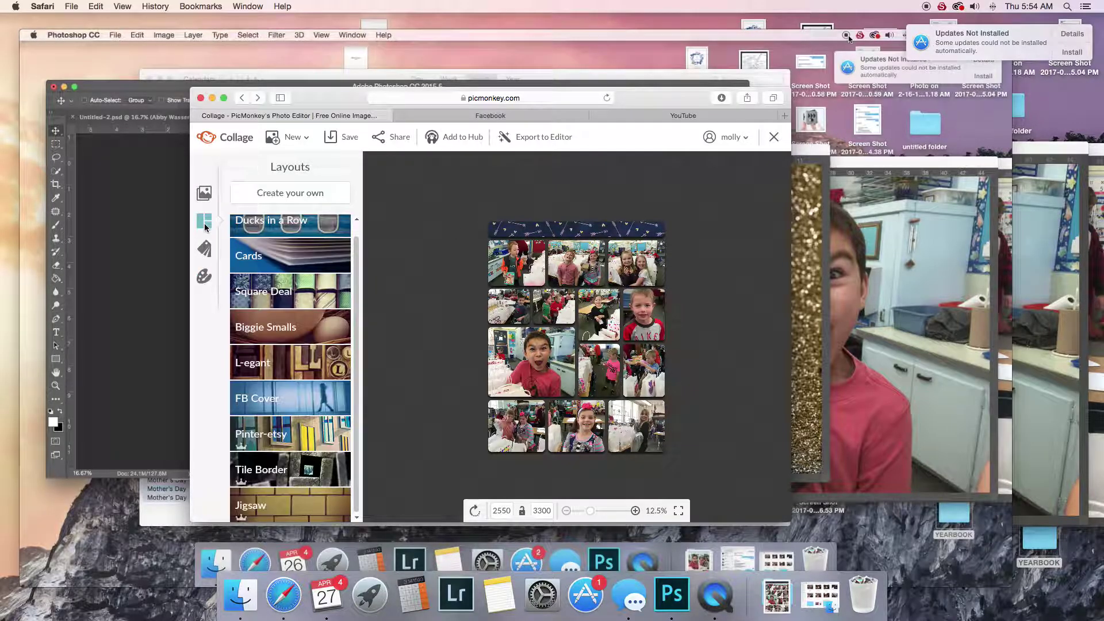
pyautogui.click(205, 194)
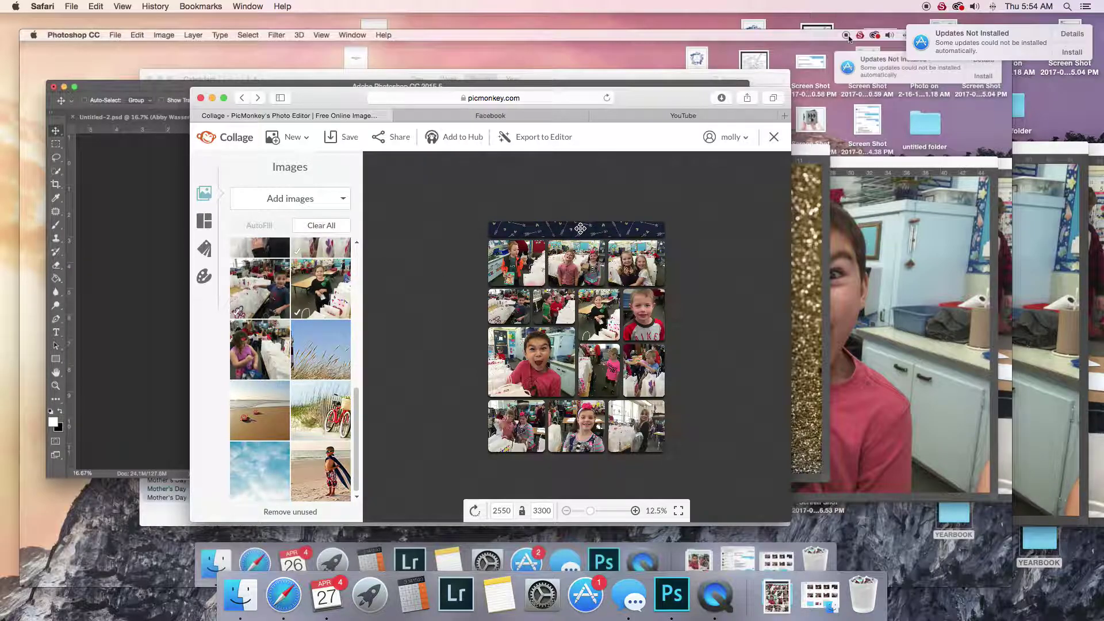
pyautogui.moveTo(581, 239); pyautogui.dragTo(584, 259)
pyautogui.moveTo(599, 232)
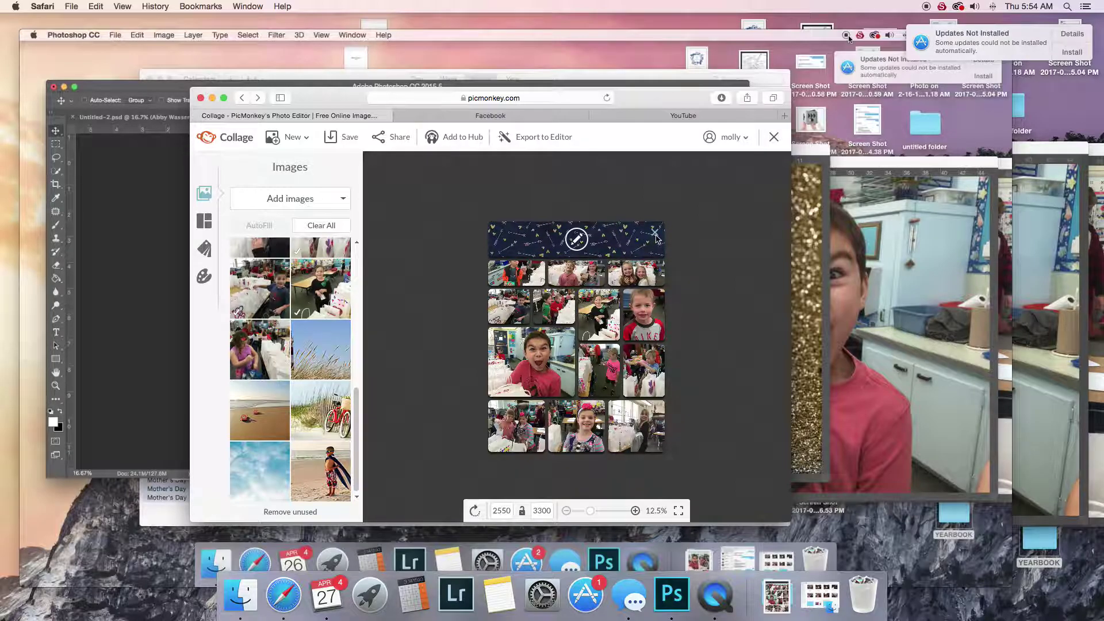
pyautogui.click(655, 234)
pyautogui.click(655, 234)
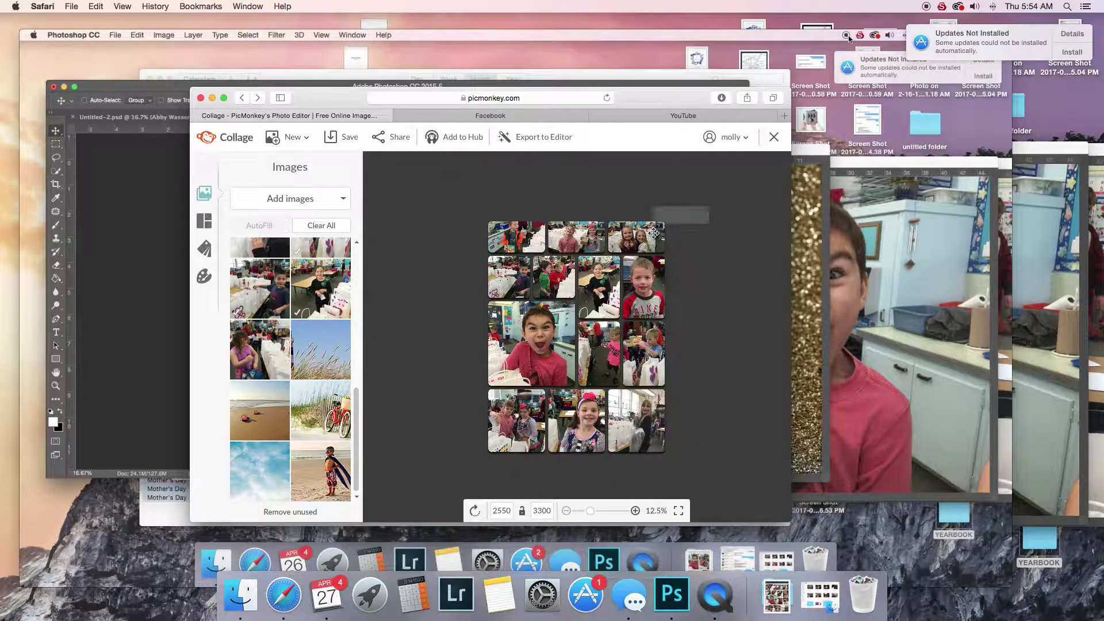
# Enlarge the first photo row and shorten the collage so the canvas is 2550 × 3140.
pyautogui.moveTo(569, 253); pyautogui.dragTo(571, 273)
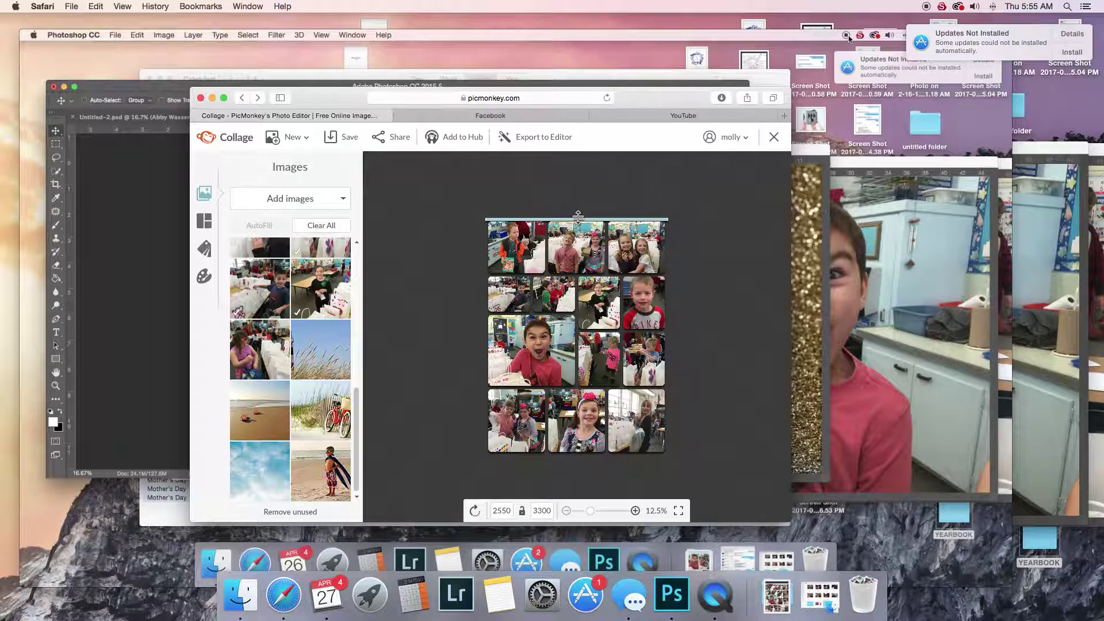
pyautogui.moveTo(578, 219); pyautogui.dragTo(579, 225)
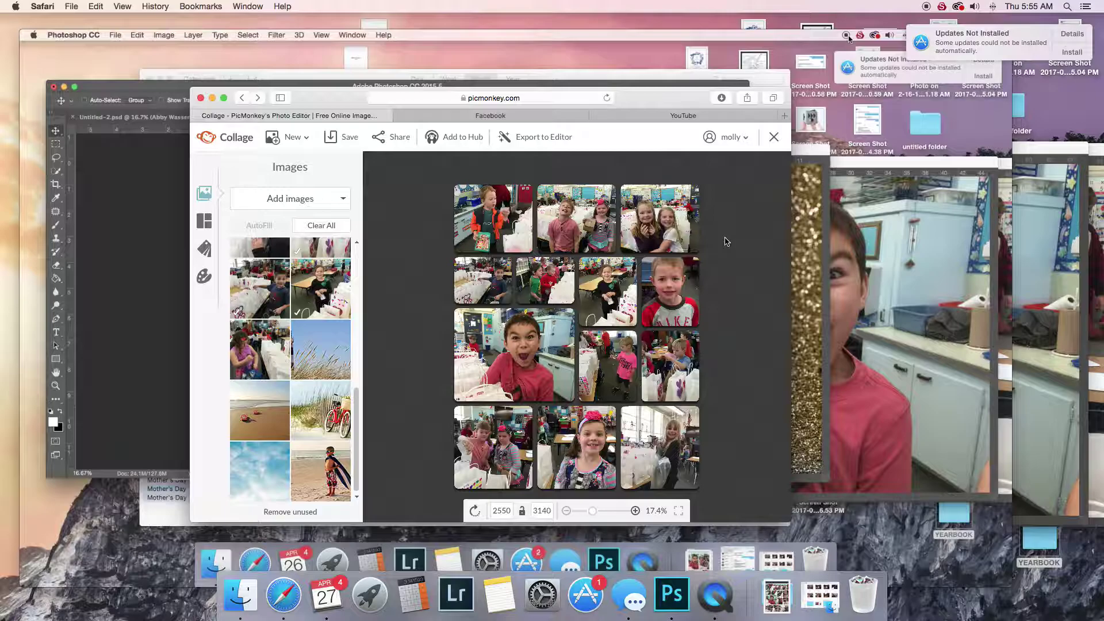
pyautogui.click(205, 276)
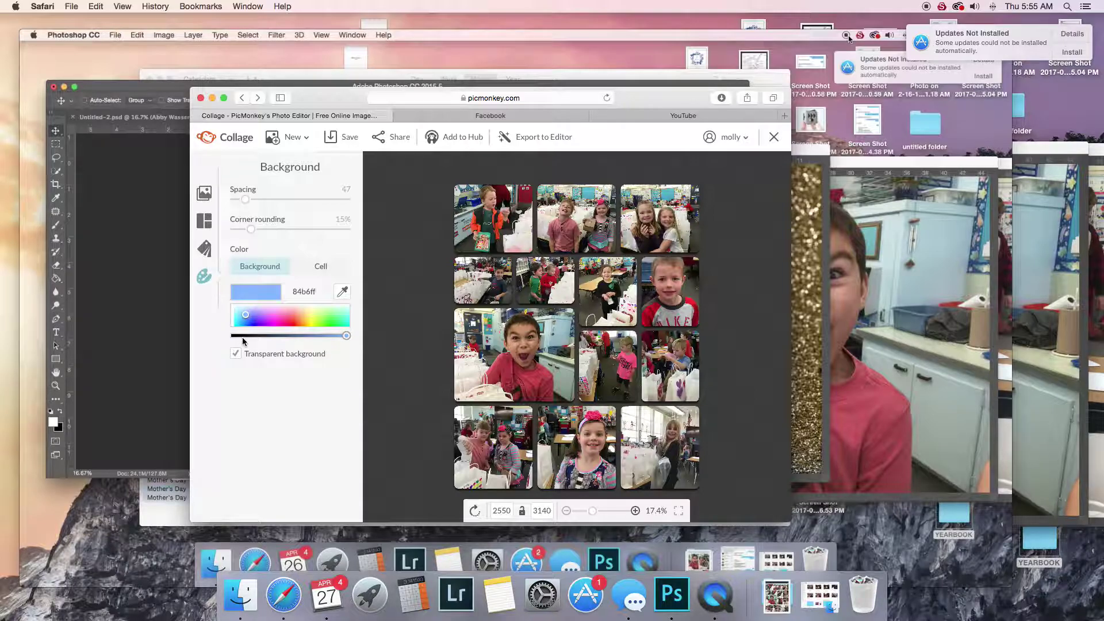
# Save the collage to the computer as a 2550 × 3140 PNG named PicMonkey Collage.
pyautogui.click(338, 138)
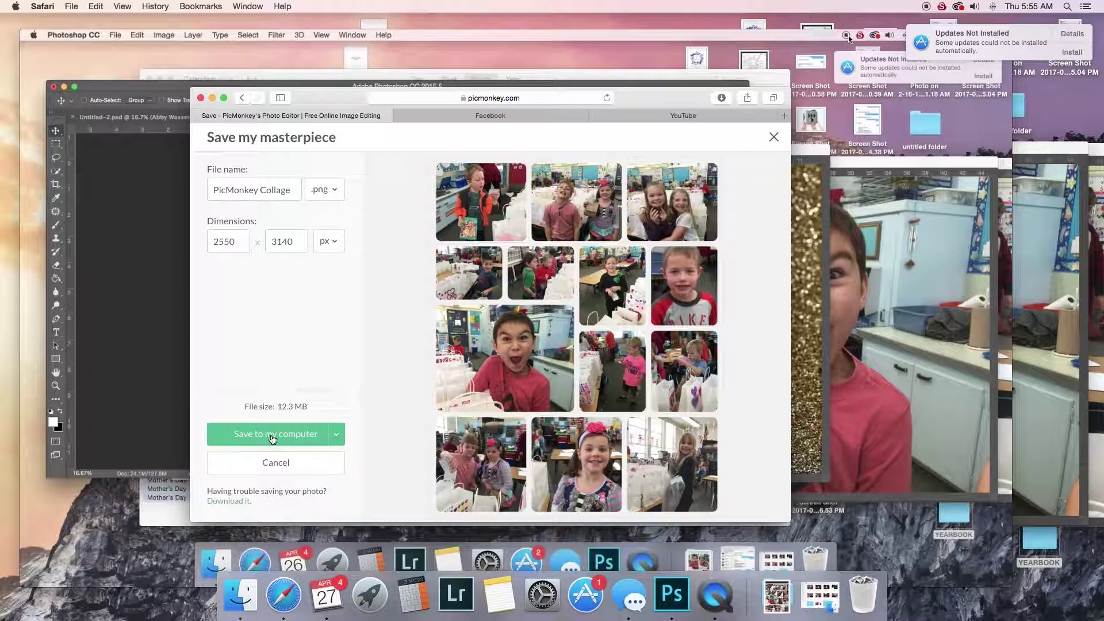
pyautogui.click(272, 434)
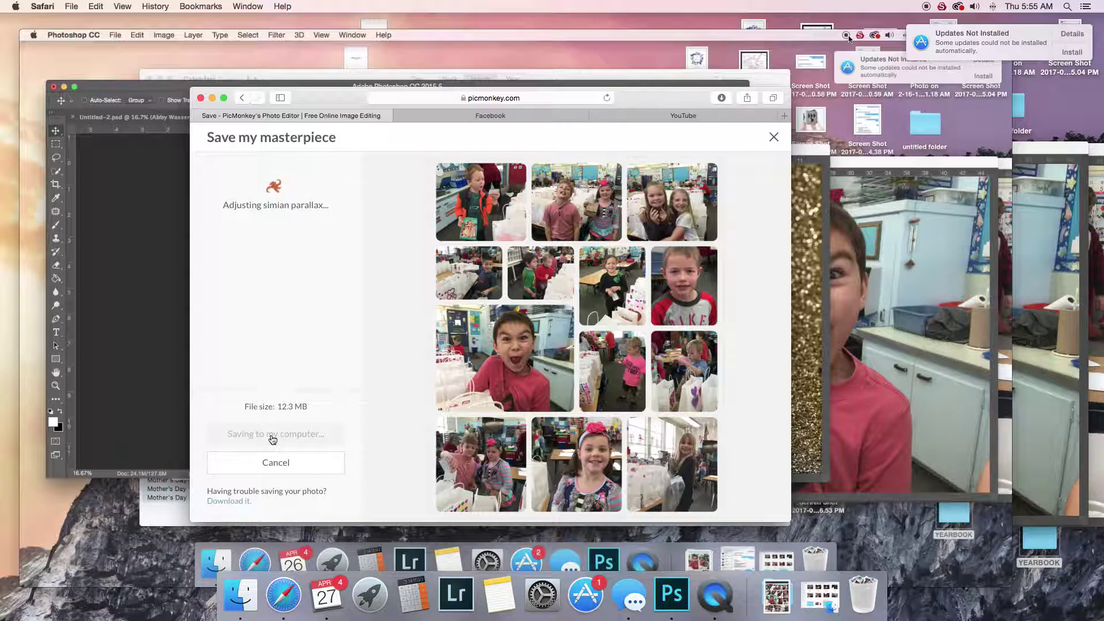
pyautogui.click(172, 391)
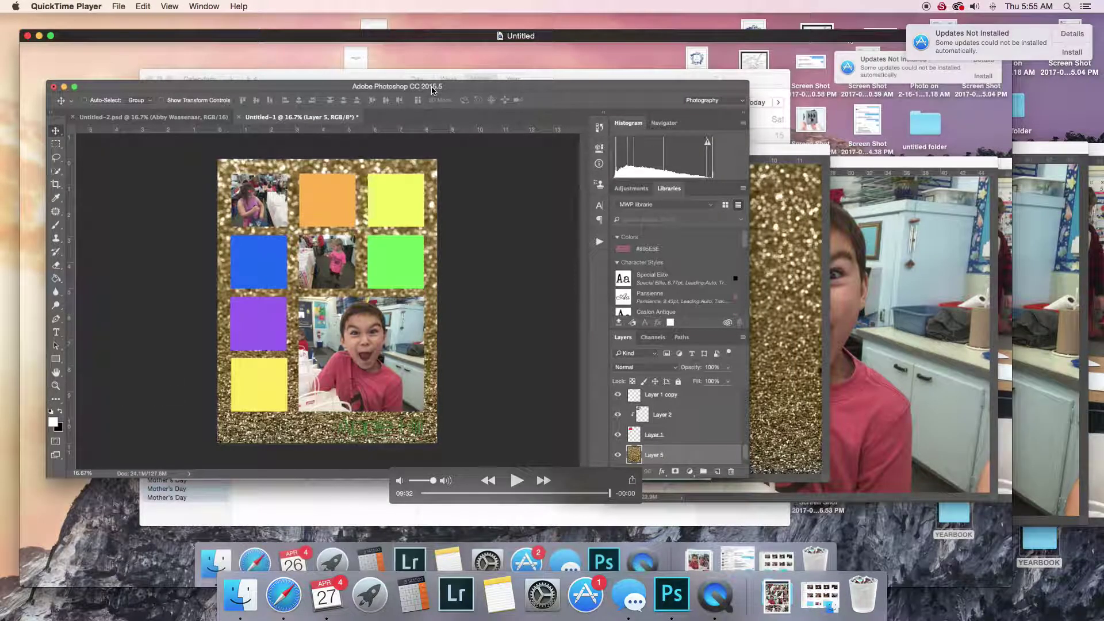
# Bring Photoshop's pink feather 'Share the Love' page forward and fan out the Downloads stack.
pyautogui.click(672, 595)
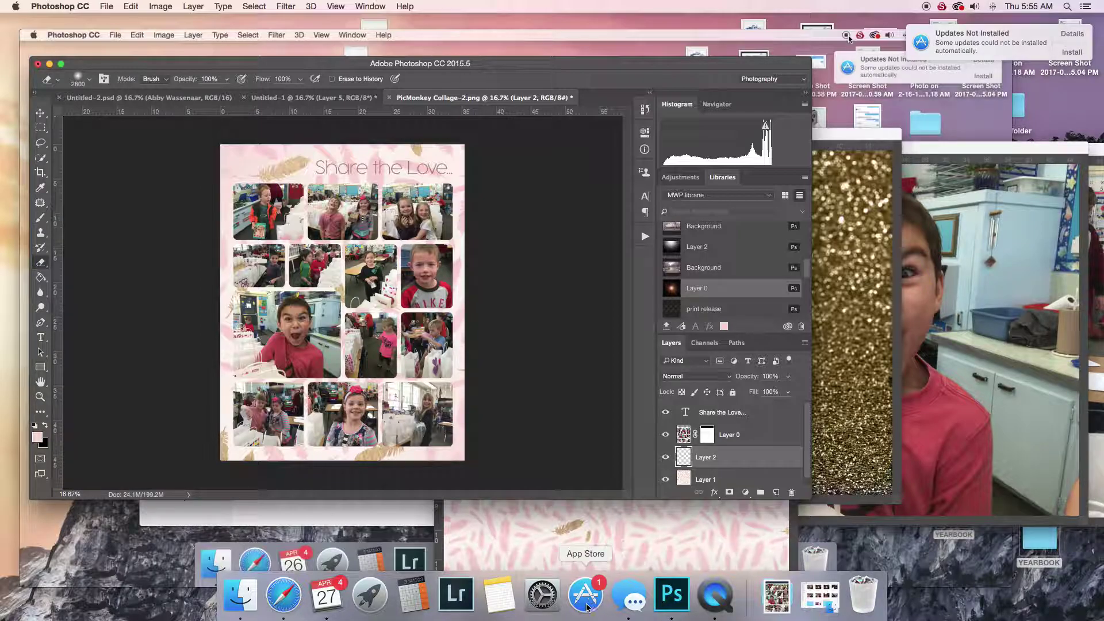
pyautogui.click(782, 609)
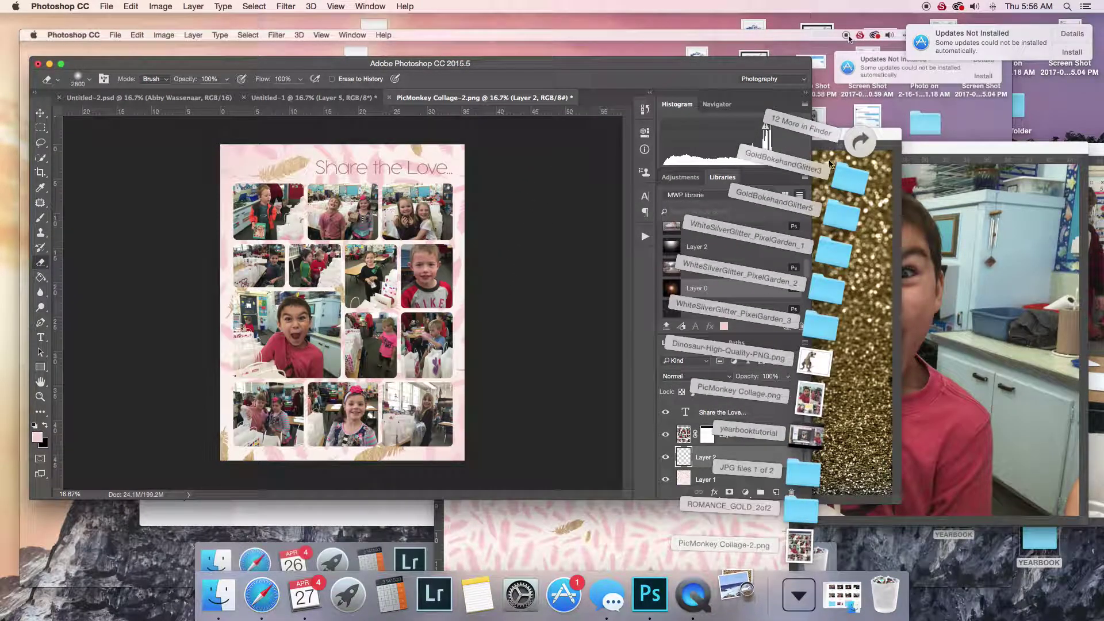
# Open Downloads in Finder and Quick Look PicMonkey Collage-3.png, then close the preview.
pyautogui.click(828, 118)
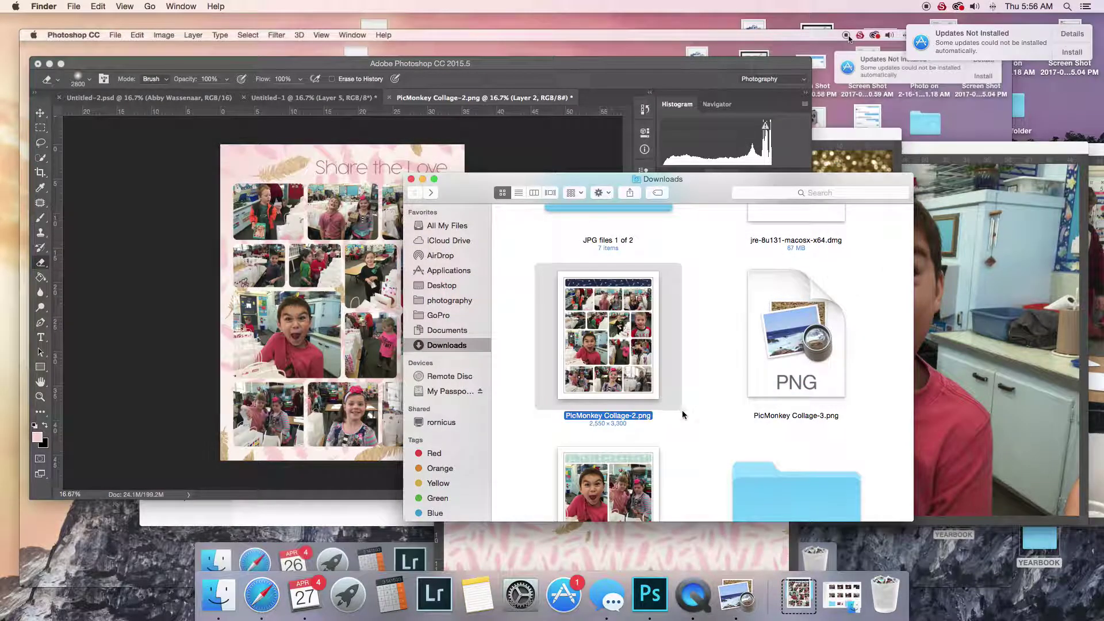
pyautogui.scroll(-3, 681, 411)
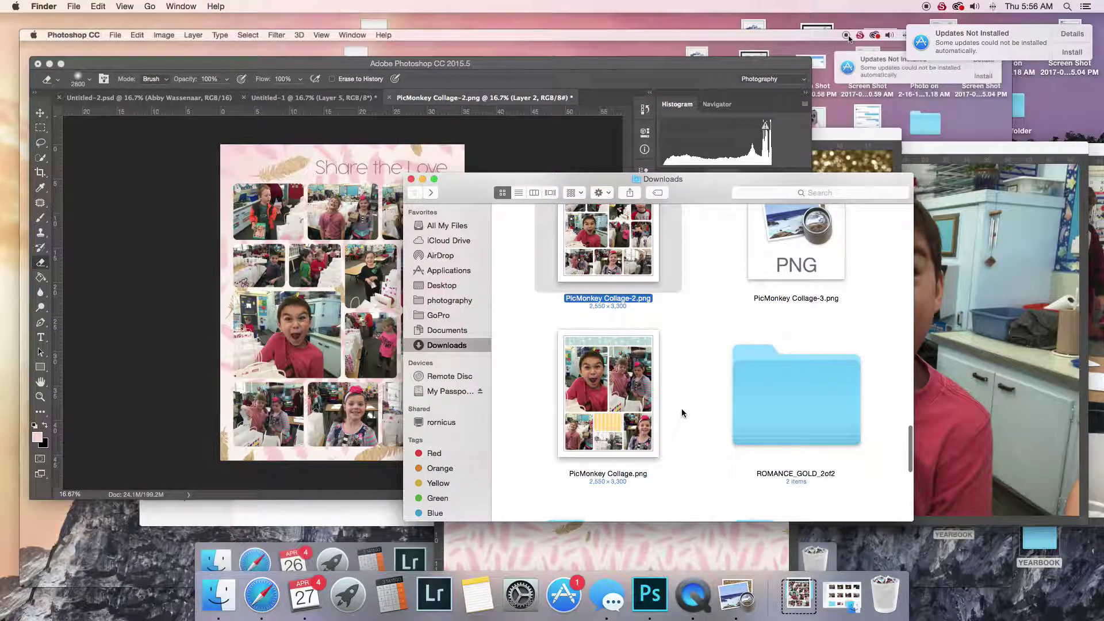
pyautogui.scroll(-2, 682, 412)
pyautogui.scroll(5, 682, 412)
pyautogui.click(803, 354)
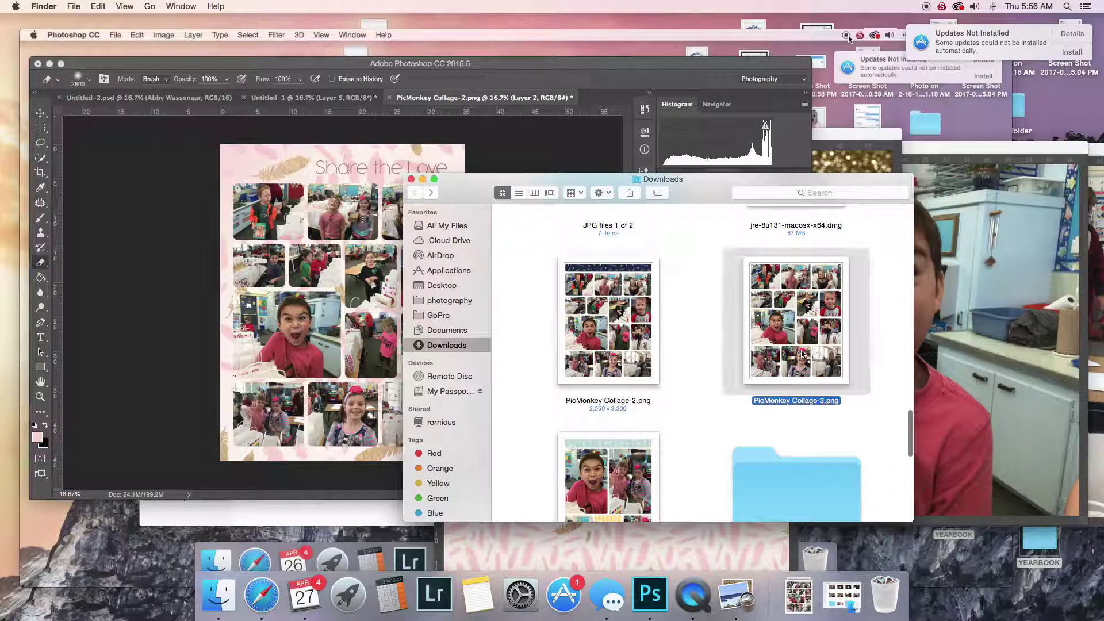
pyautogui.scroll(1, 805, 350)
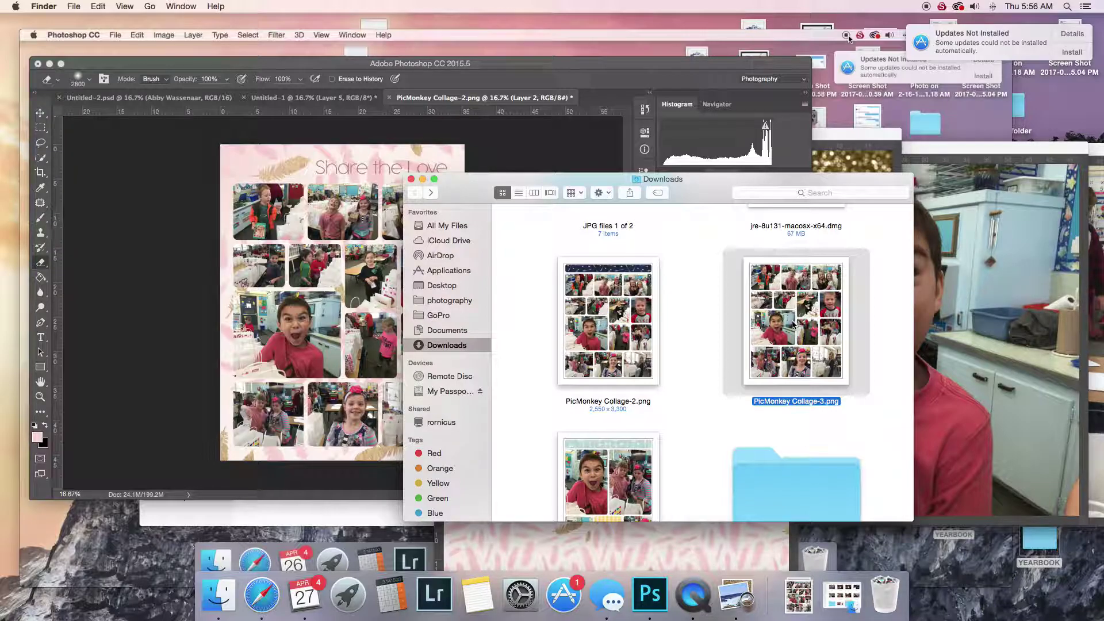
pyautogui.doubleClick(792, 325)
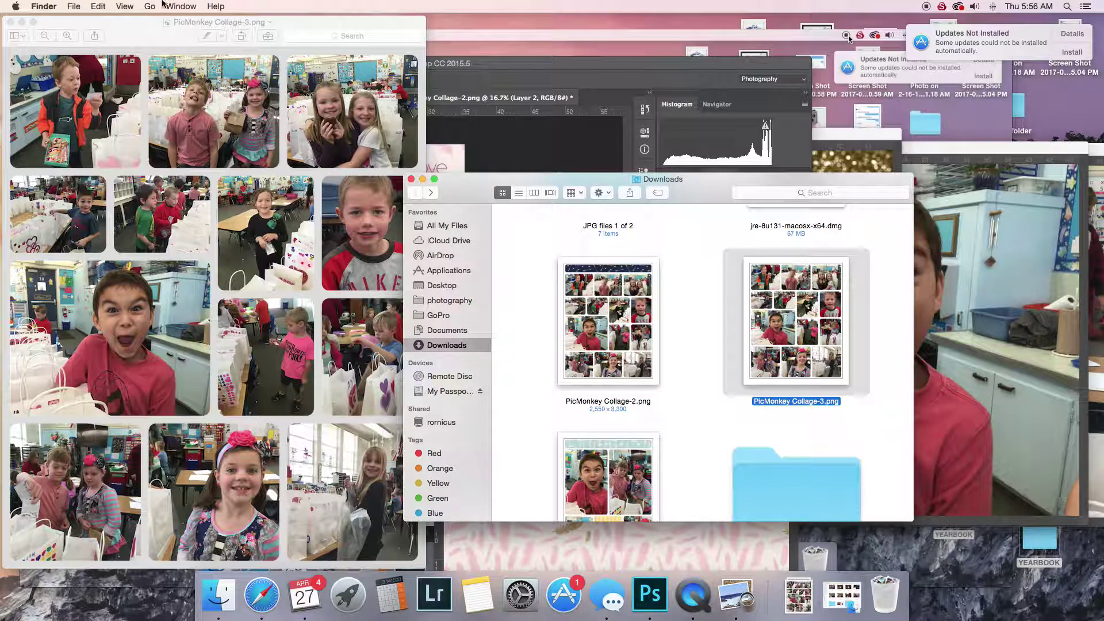
pyautogui.click(80, 26)
pyautogui.press('cmd+w')
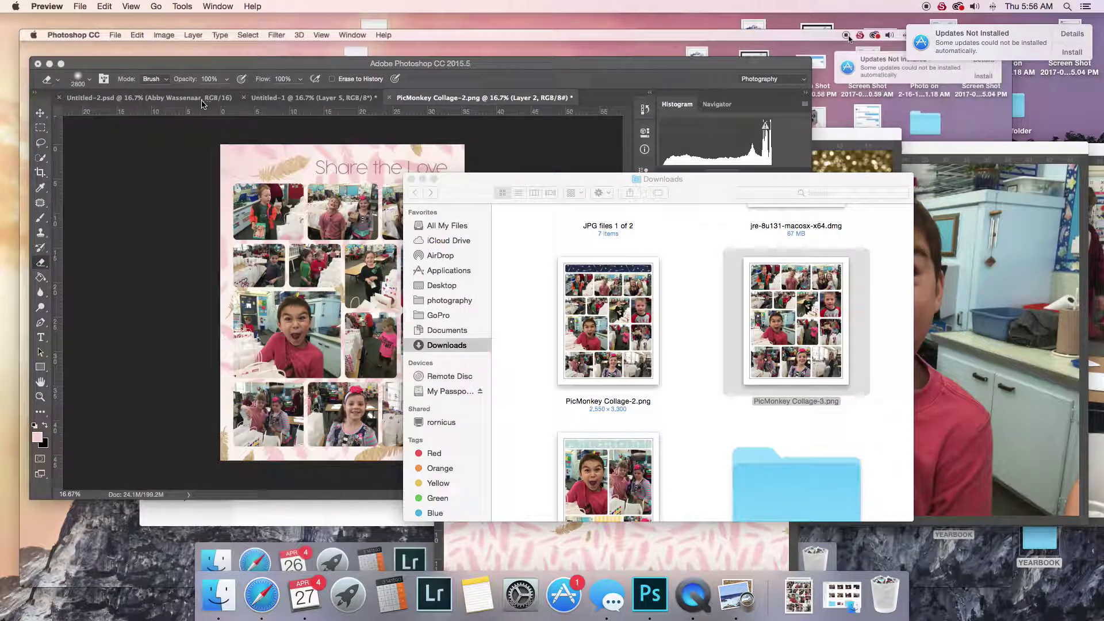
# Open PicMonkey Collage-3.png in Adobe Photoshop CC 2015.5 using Open With.
pyautogui.rightClick(822, 342)
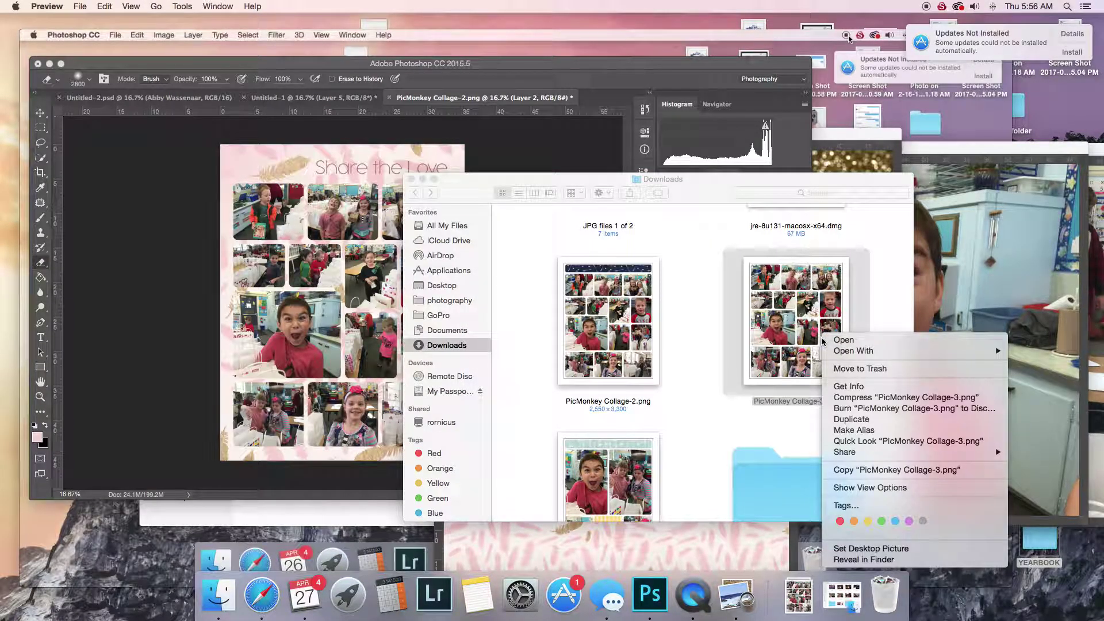
pyautogui.moveTo(833, 352)
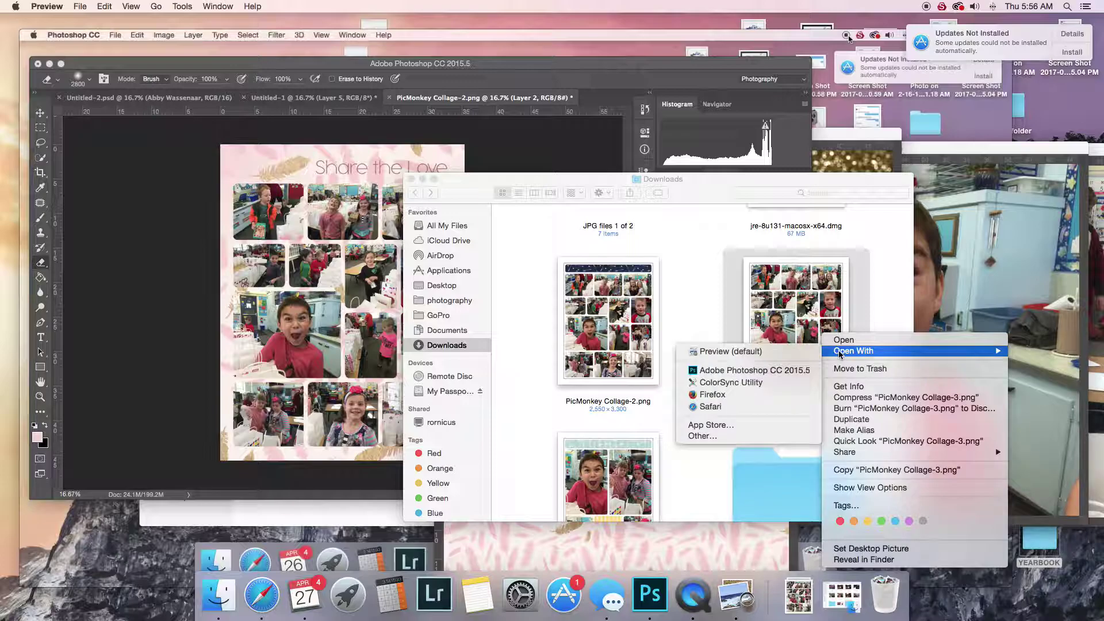
pyautogui.click(755, 371)
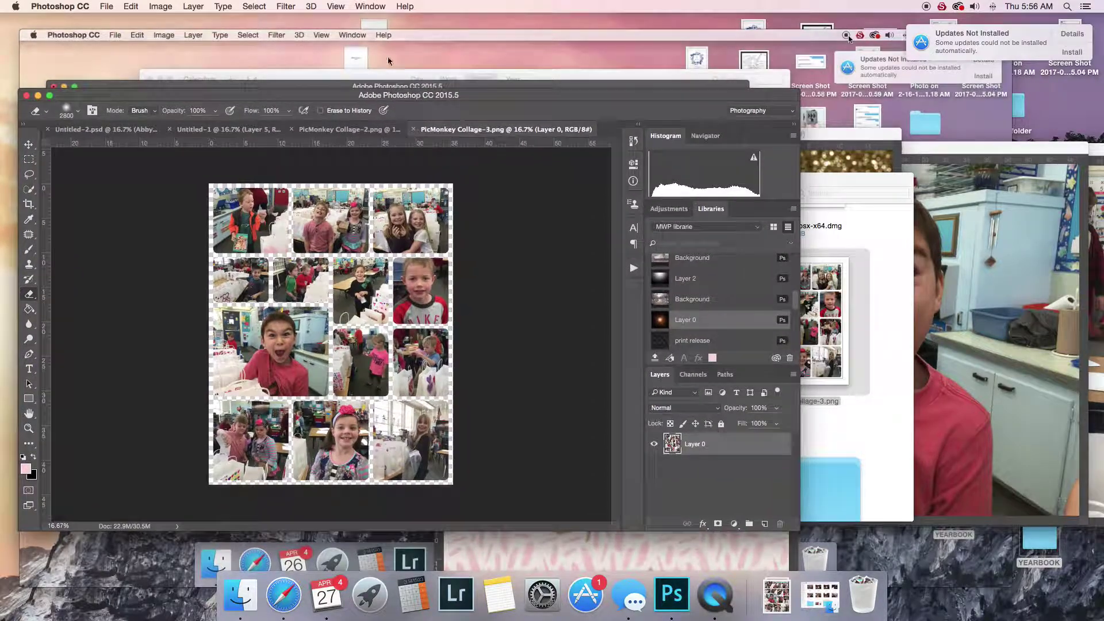
# Check Image Size without changes, then bring up Canvas Size showing 35.417 × 43.611 inches.
pyautogui.click(161, 6)
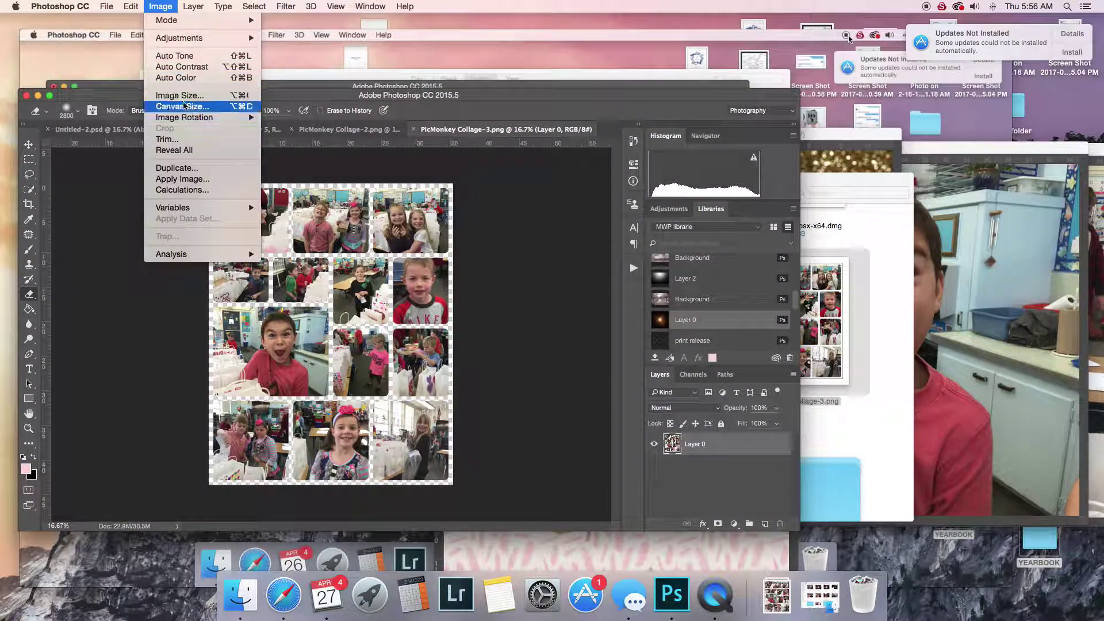
pyautogui.click(184, 95)
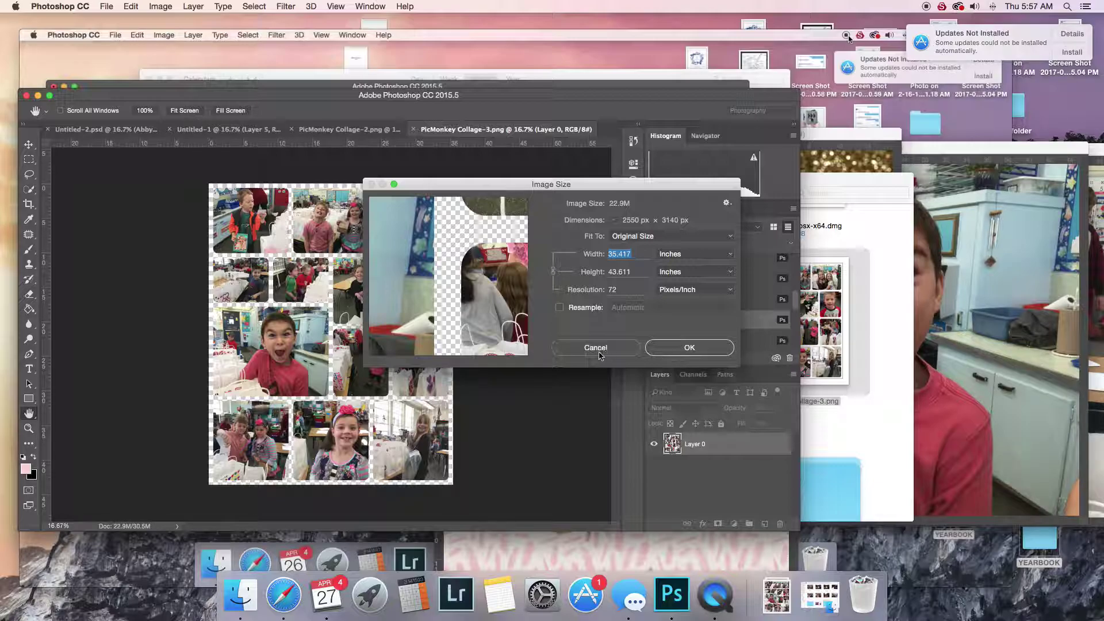
pyautogui.press('Escape')
pyautogui.press('e')
pyautogui.click(131, 6)
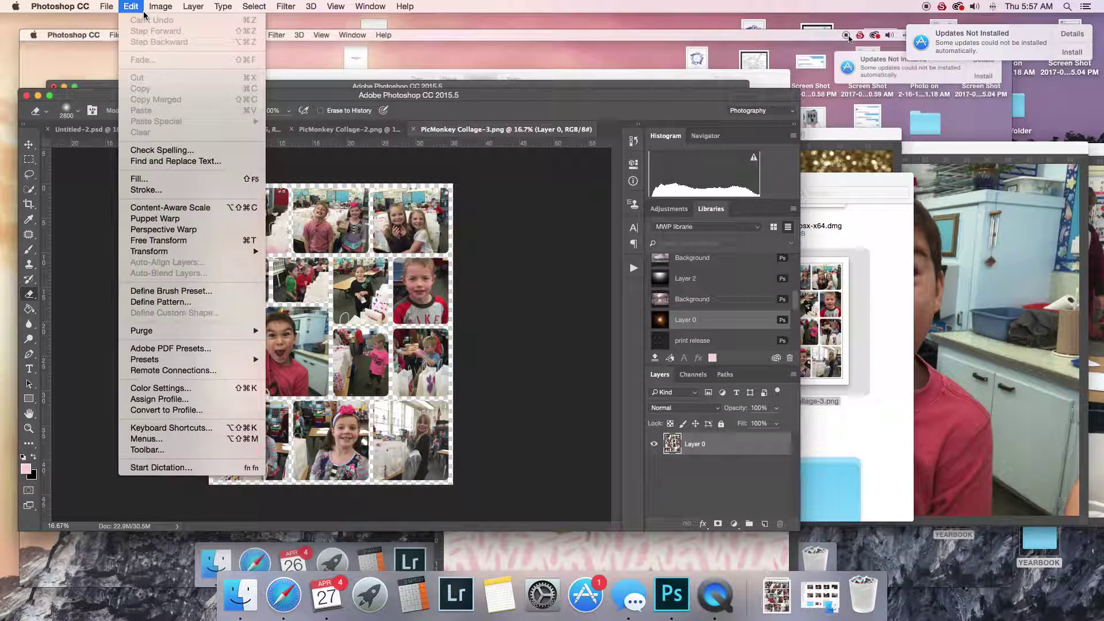
pyautogui.moveTo(165, 12)
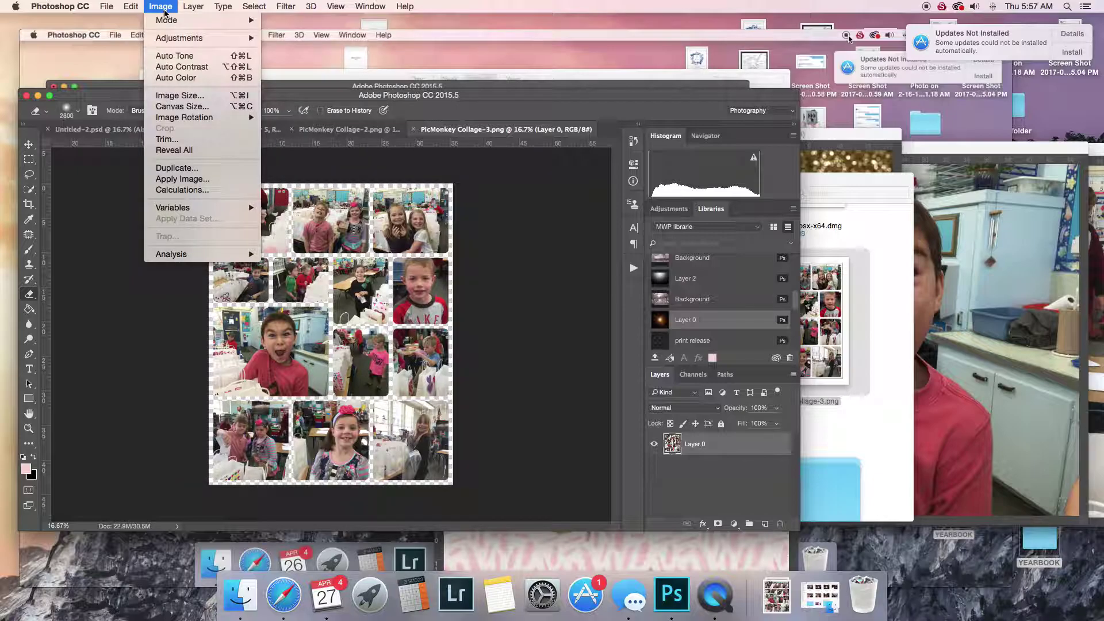
pyautogui.click(193, 107)
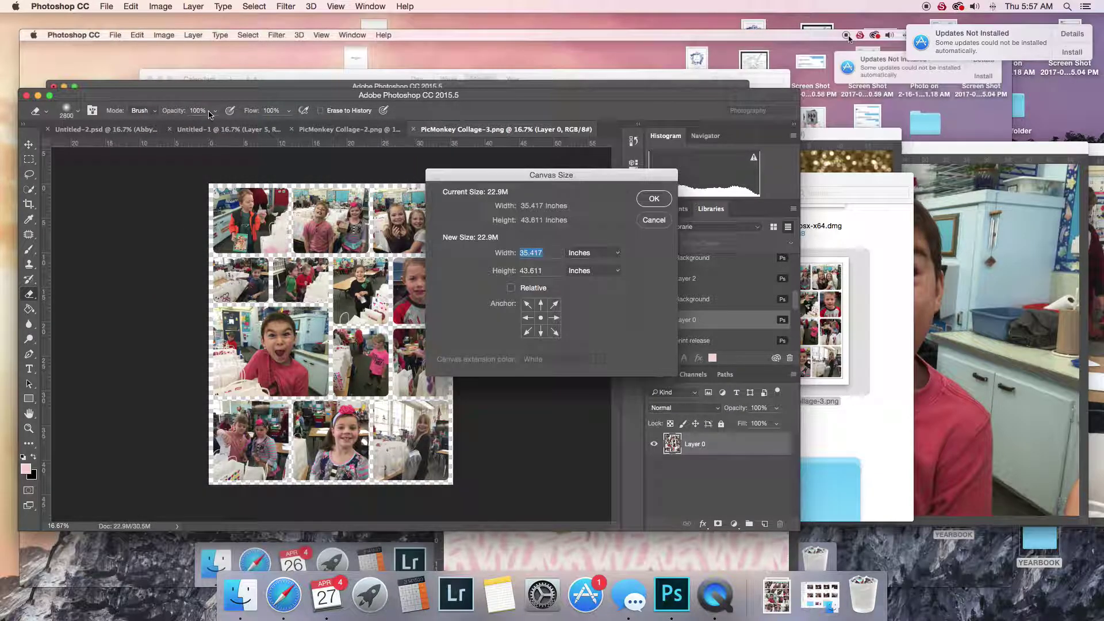
# Set the canvas height to 3300 pixels, making the collage 2550 × 3300.
pyautogui.click(578, 256)
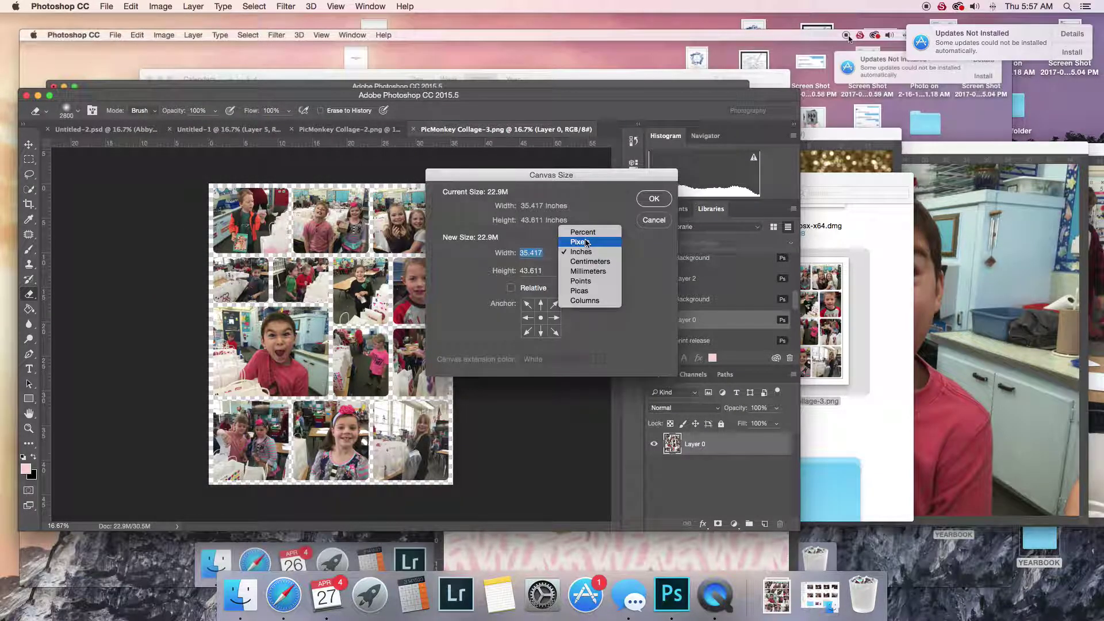
pyautogui.click(586, 242)
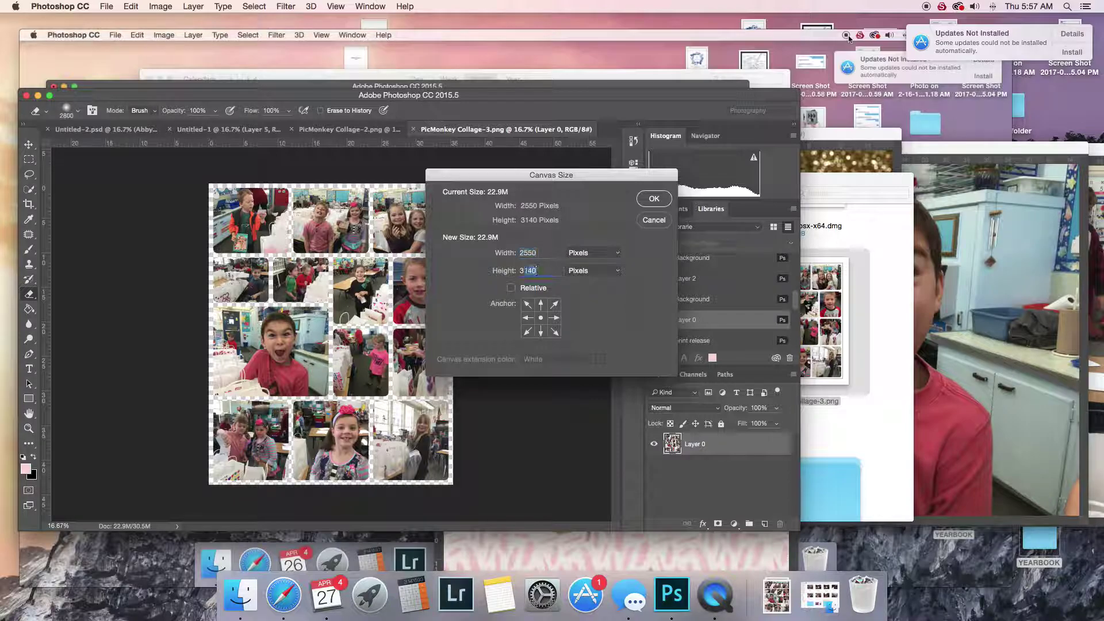
pyautogui.moveTo(523, 270); pyautogui.dragTo(458, 267)
pyautogui.write('3300')
pyautogui.click(654, 200)
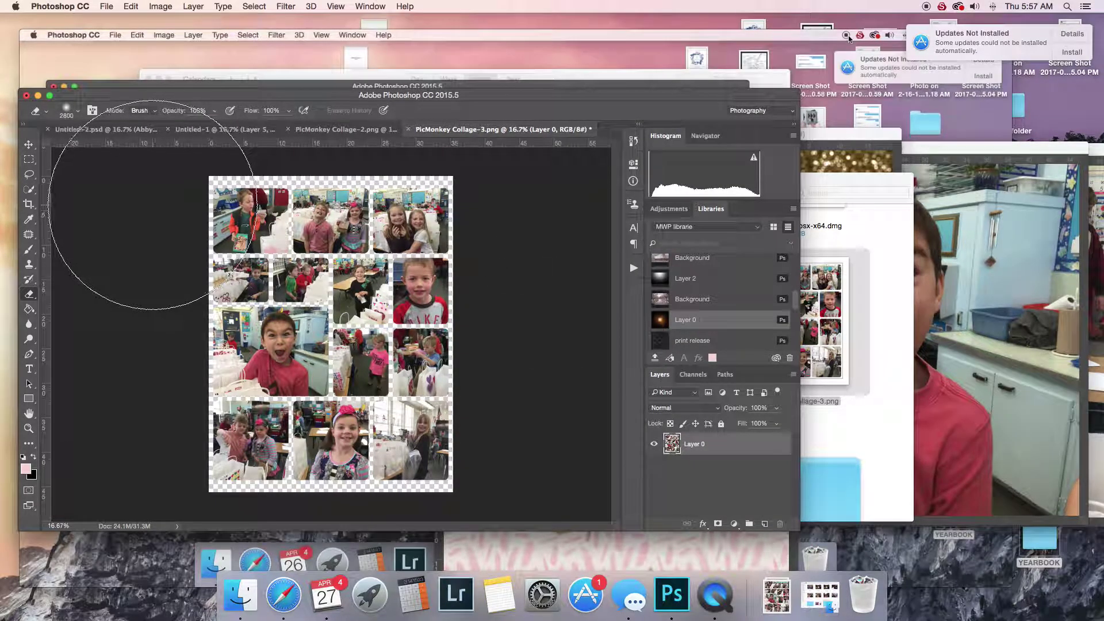
# Marquee-select the photo collage and scale it down slightly with Free Transform.
pyautogui.click(29, 159)
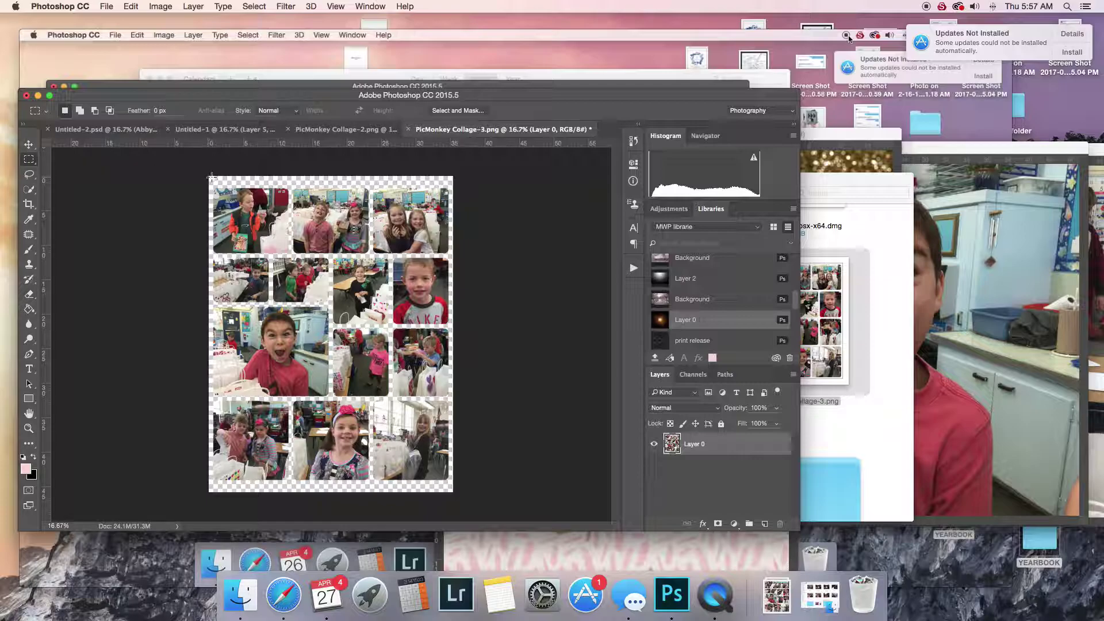
pyautogui.moveTo(212, 183); pyautogui.dragTo(451, 484)
pyautogui.click(104, 6)
pyautogui.moveTo(127, 6)
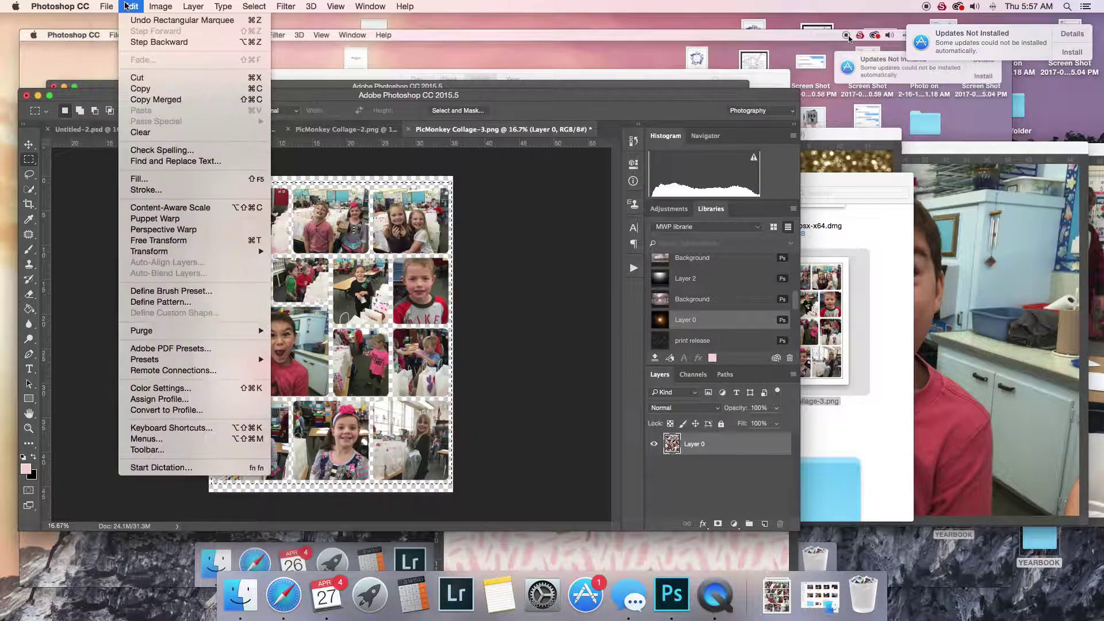
pyautogui.click(150, 240)
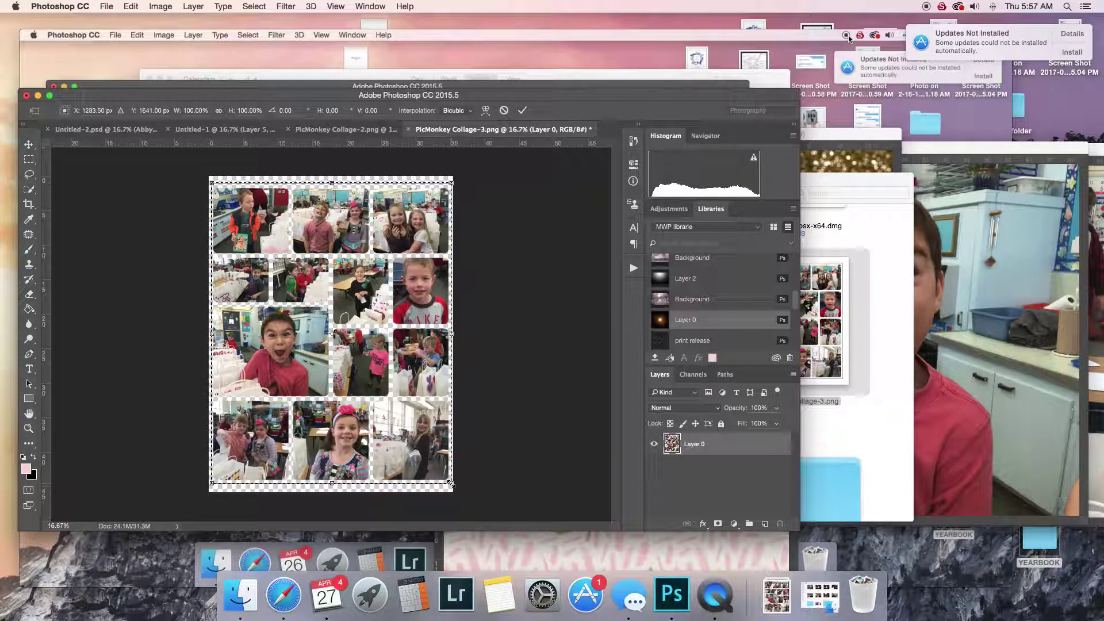
pyautogui.moveTo(449, 483); pyautogui.dragTo(443, 473)
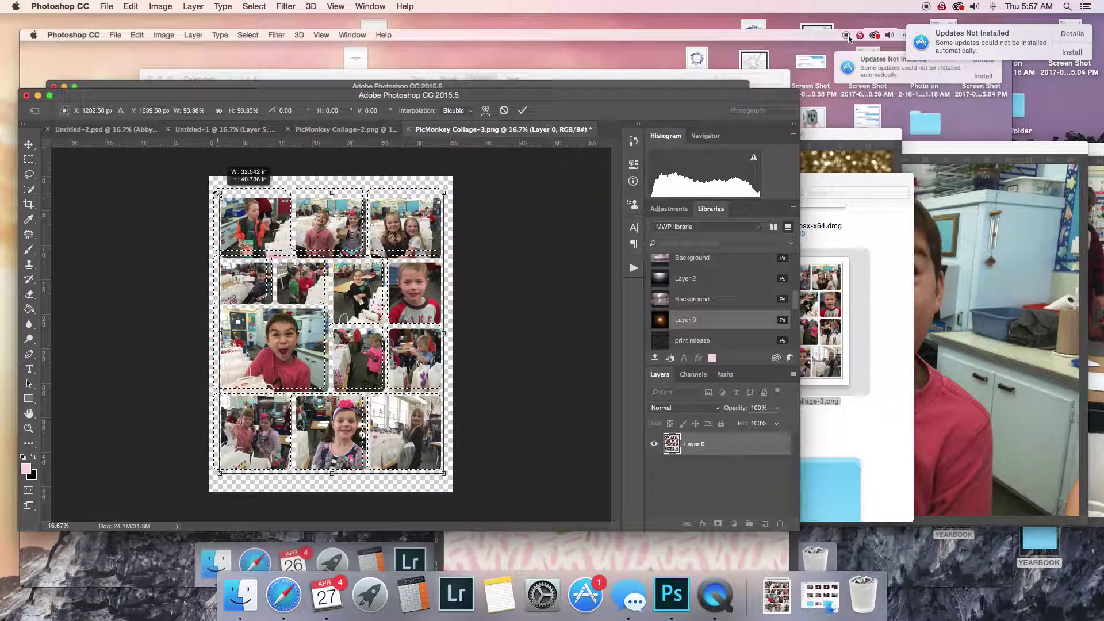
pyautogui.moveTo(218, 194); pyautogui.dragTo(218, 194)
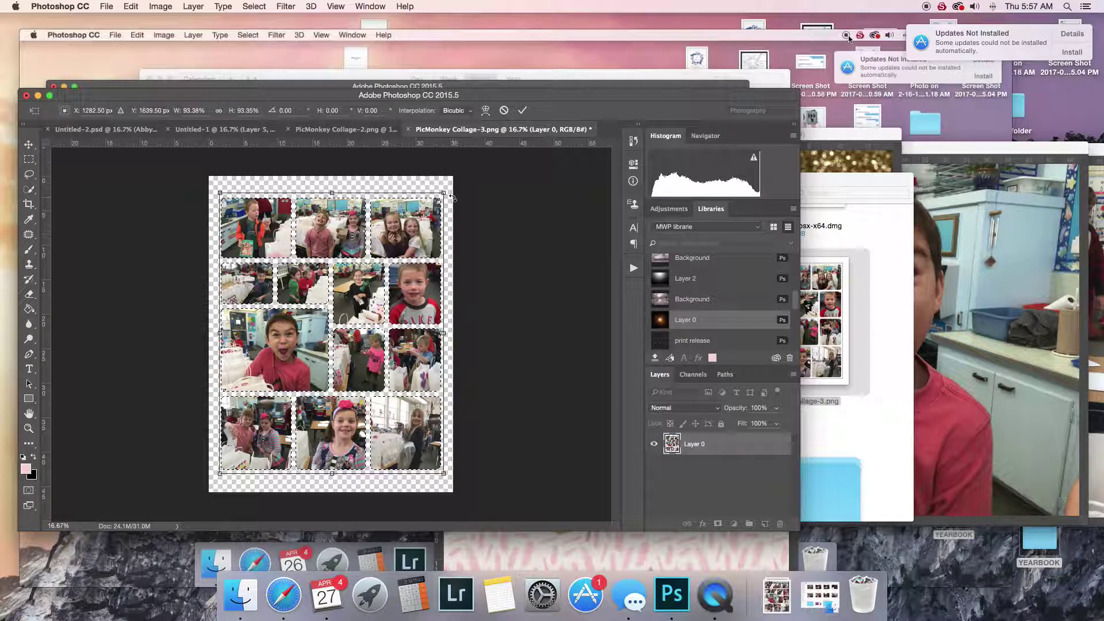
pyautogui.press('Return')
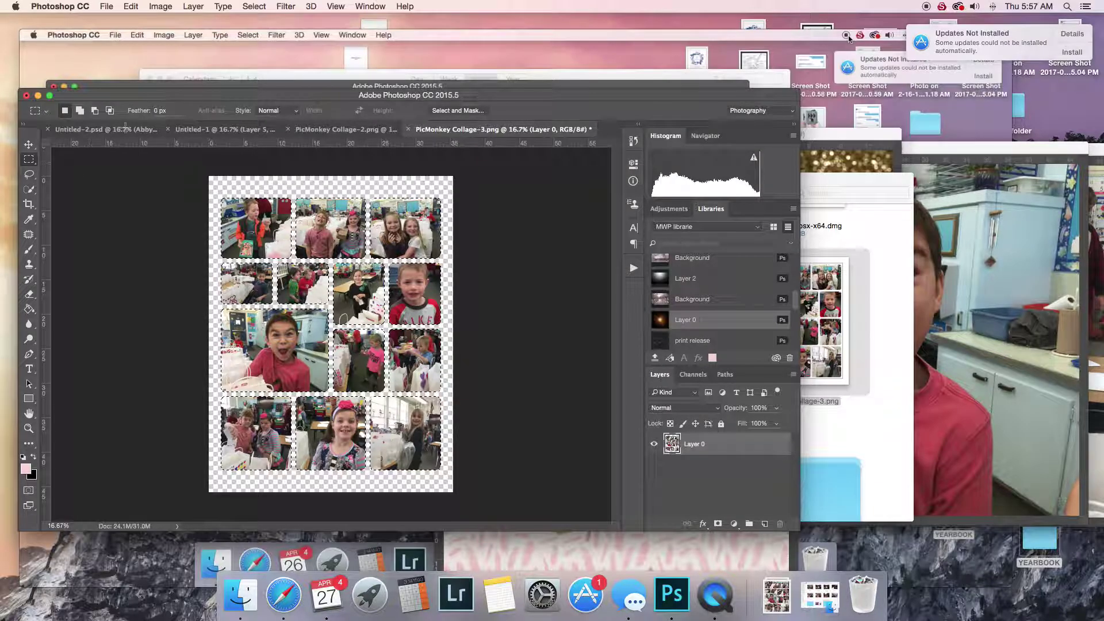
# Nudge the shrunken collage lower on the page, then deselect it.
pyautogui.click(32, 149)
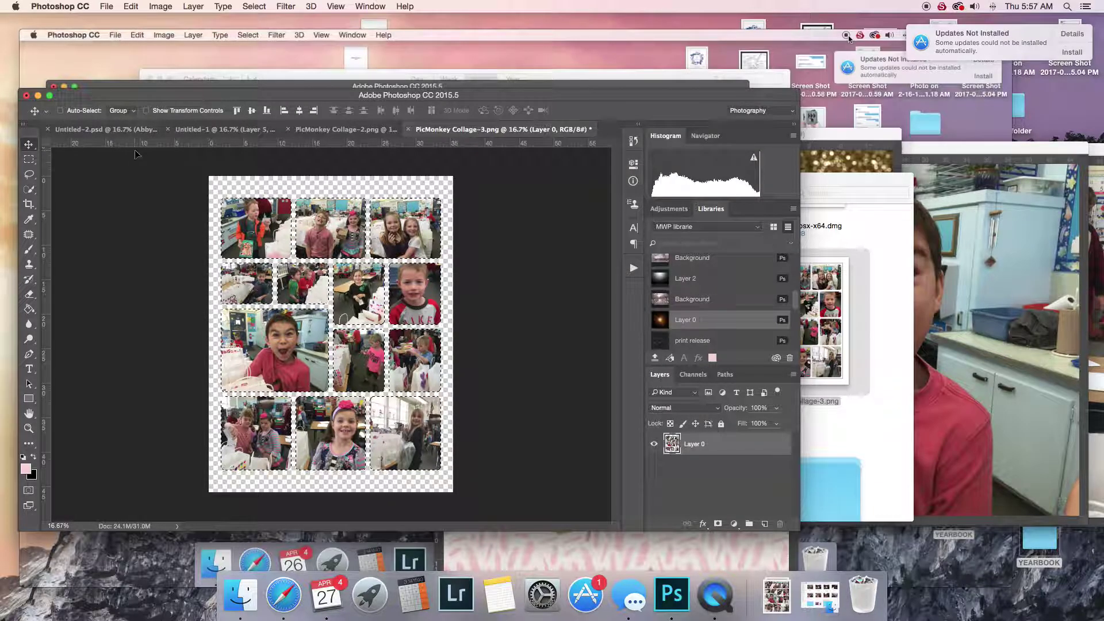
pyautogui.hotkey('shift', 'Down')
pyautogui.hotkey('shift', 'Down')
pyautogui.hotkey('shift', 'Down')
pyautogui.hotkey('shift', 'Down')
pyautogui.hotkey('shift', 'Down')
pyautogui.hotkey('shift', 'Down')
pyautogui.hotkey('shift', 'Down')
pyautogui.hotkey('shift', 'Down')
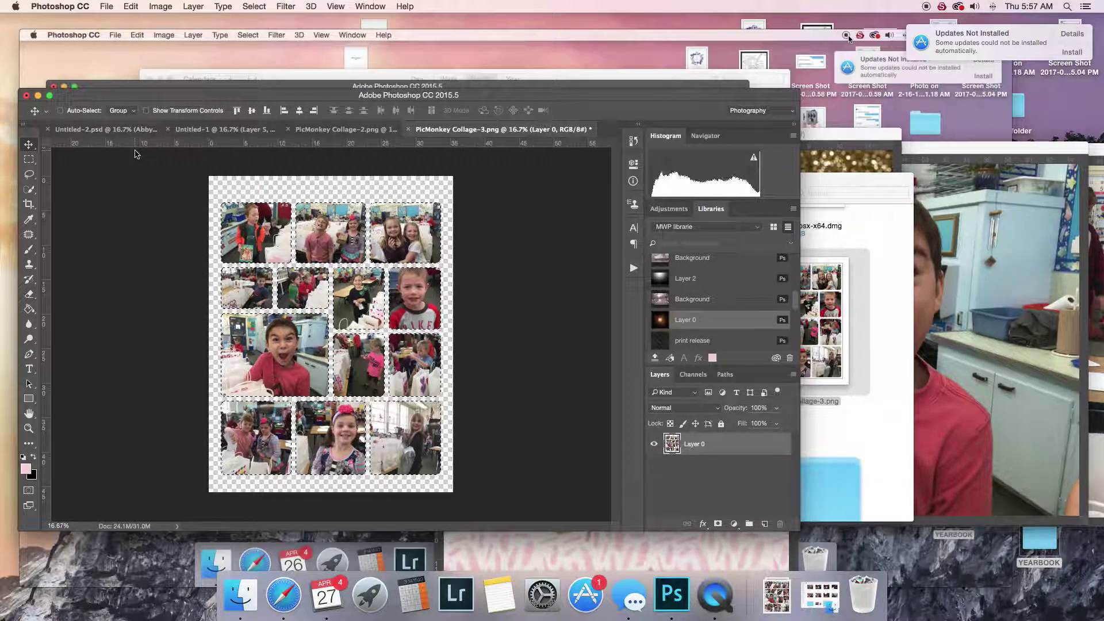
pyautogui.hotkey('shift', 'Down')
pyautogui.hotkey('shift', 'Down')
pyautogui.hotkey('shift', 'Down')
pyautogui.hotkey('shift', 'Down')
pyautogui.hotkey('shift', 'Right')
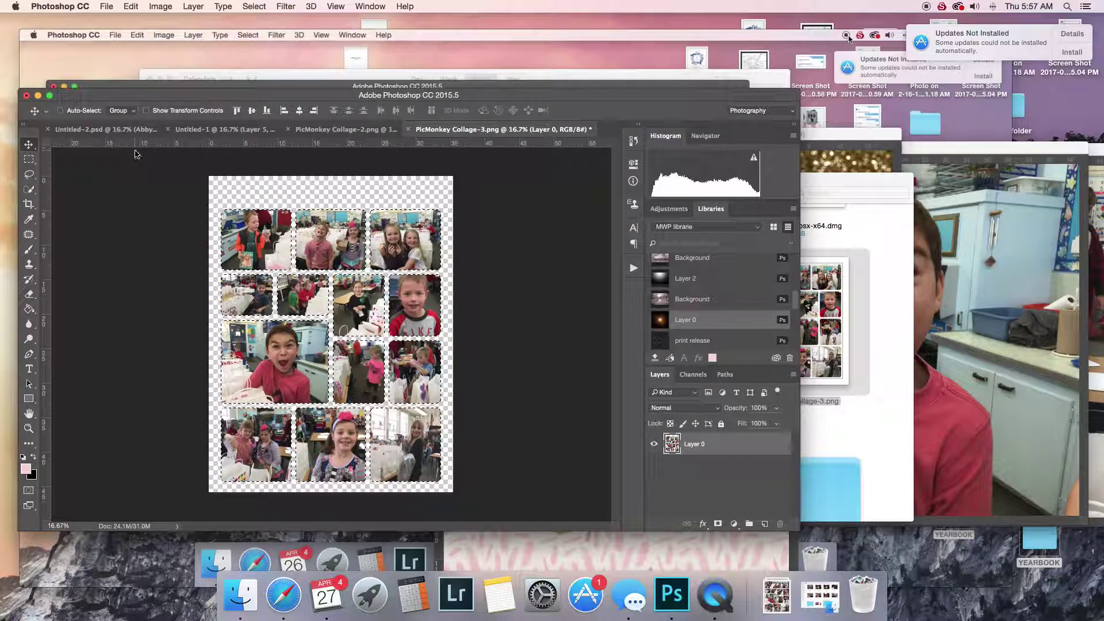
pyautogui.hotkey('shift', 'Left')
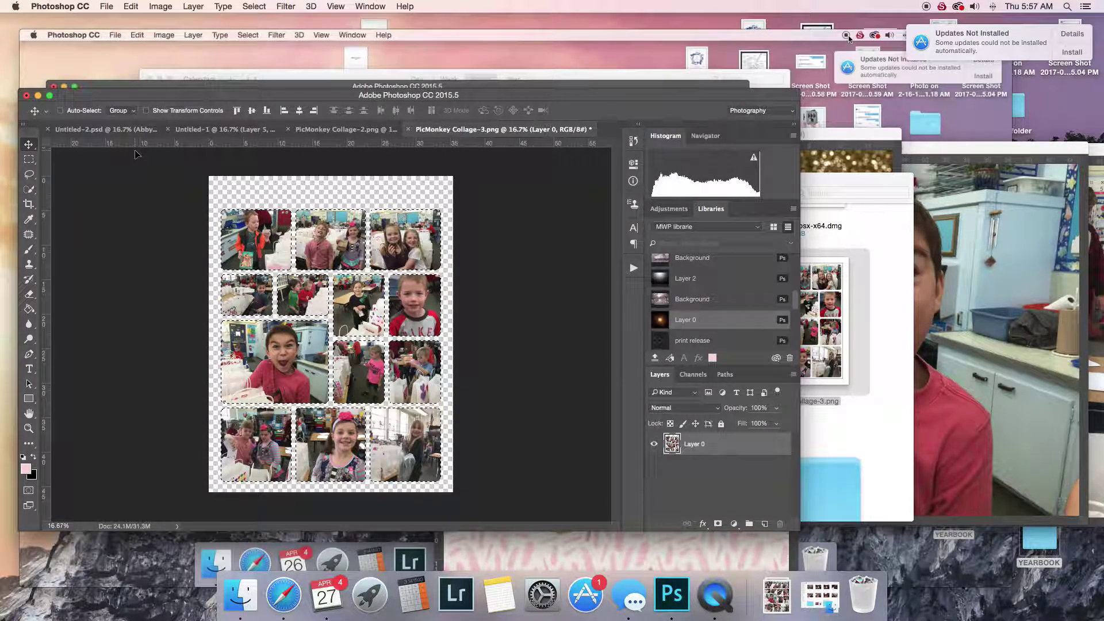
pyautogui.hotkey('shift', 'Right')
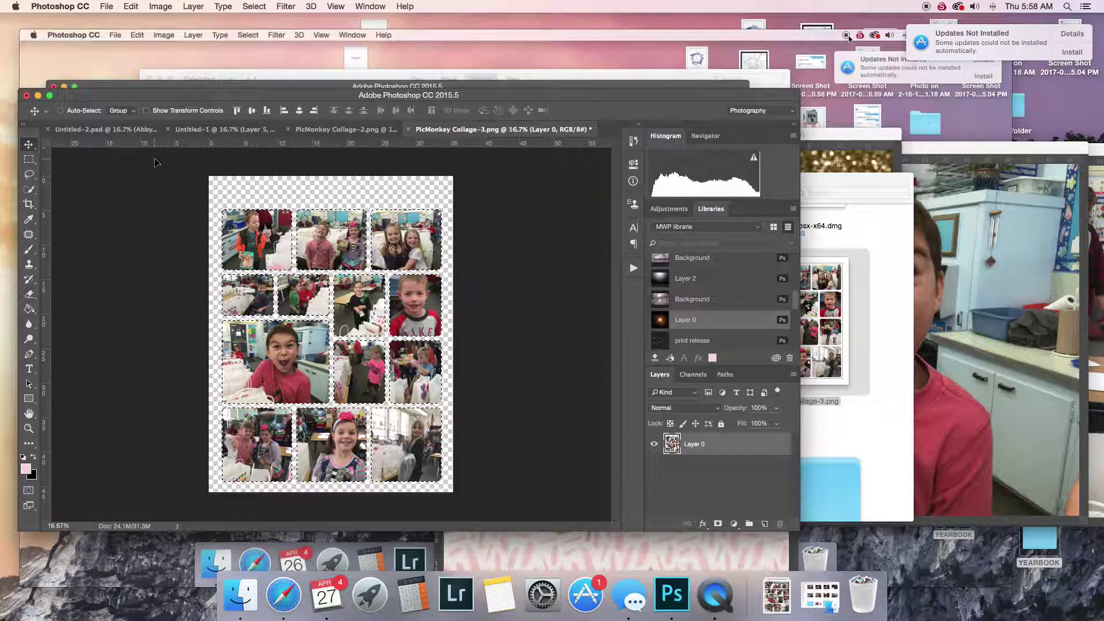
pyautogui.click(256, 6)
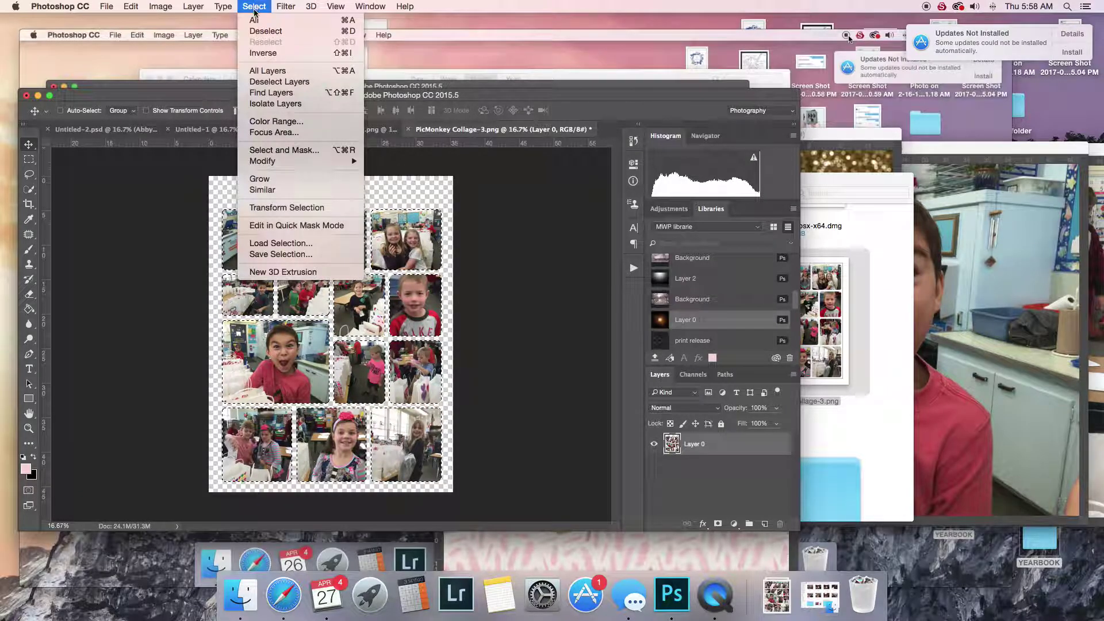
pyautogui.click(264, 30)
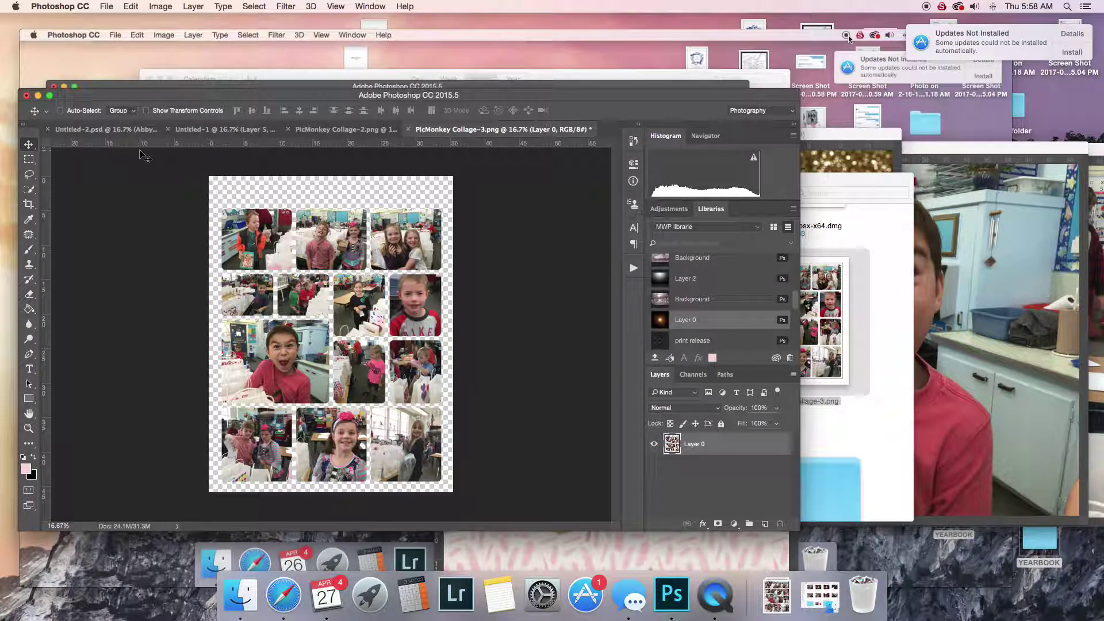
# Drag the pink feather paper into the collage document and place its layer below the photos.
pyautogui.click(750, 551)
pyautogui.moveTo(545, 242); pyautogui.dragTo(718, 181)
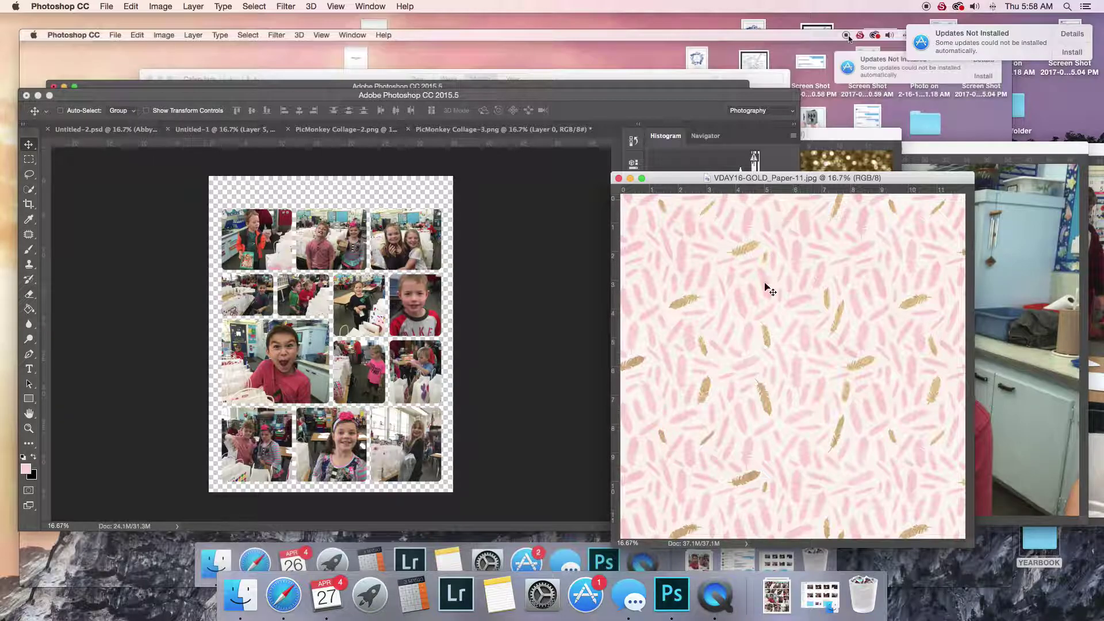
pyautogui.moveTo(768, 275); pyautogui.dragTo(335, 268)
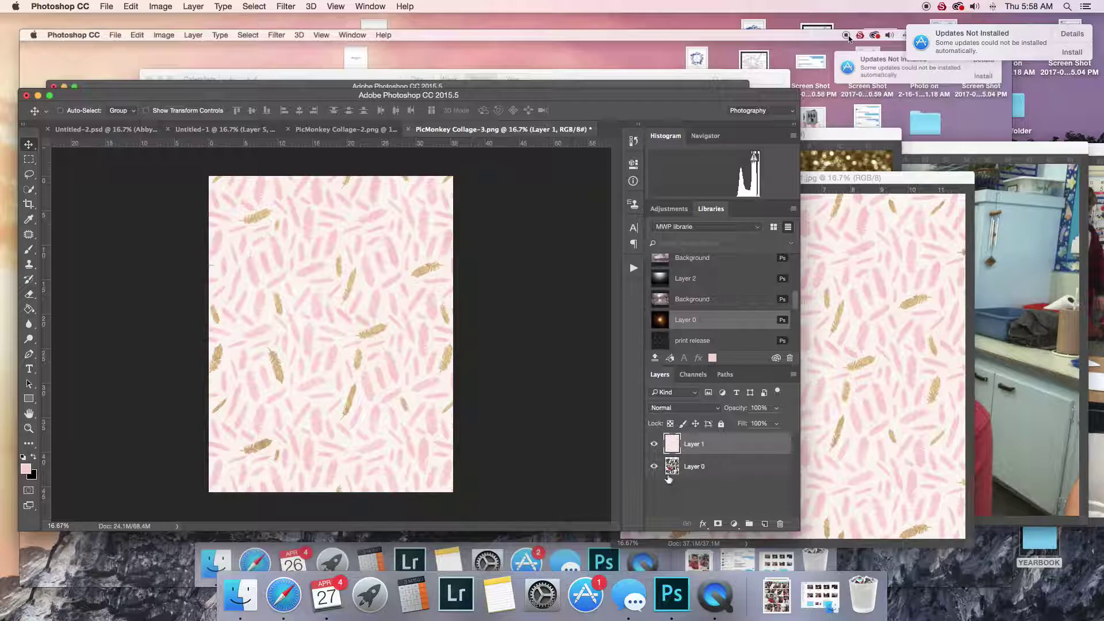
pyautogui.moveTo(704, 444); pyautogui.dragTo(709, 473)
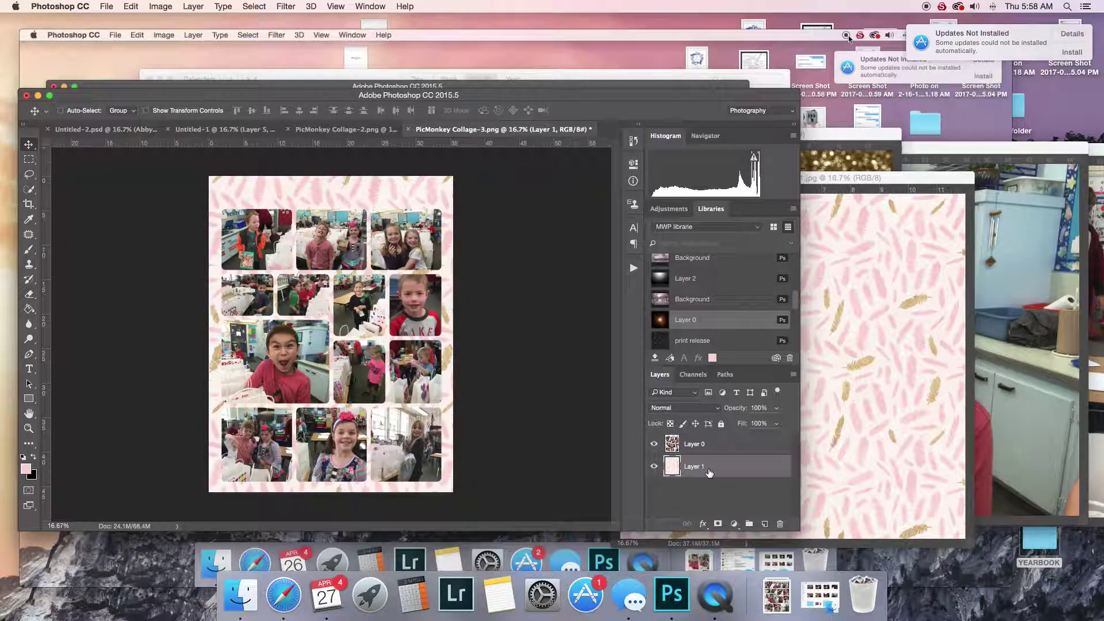
pyautogui.click(135, 6)
# Scale the feather background to 172.22%, center it behind the photo grid, and commit.
pyautogui.click(158, 240)
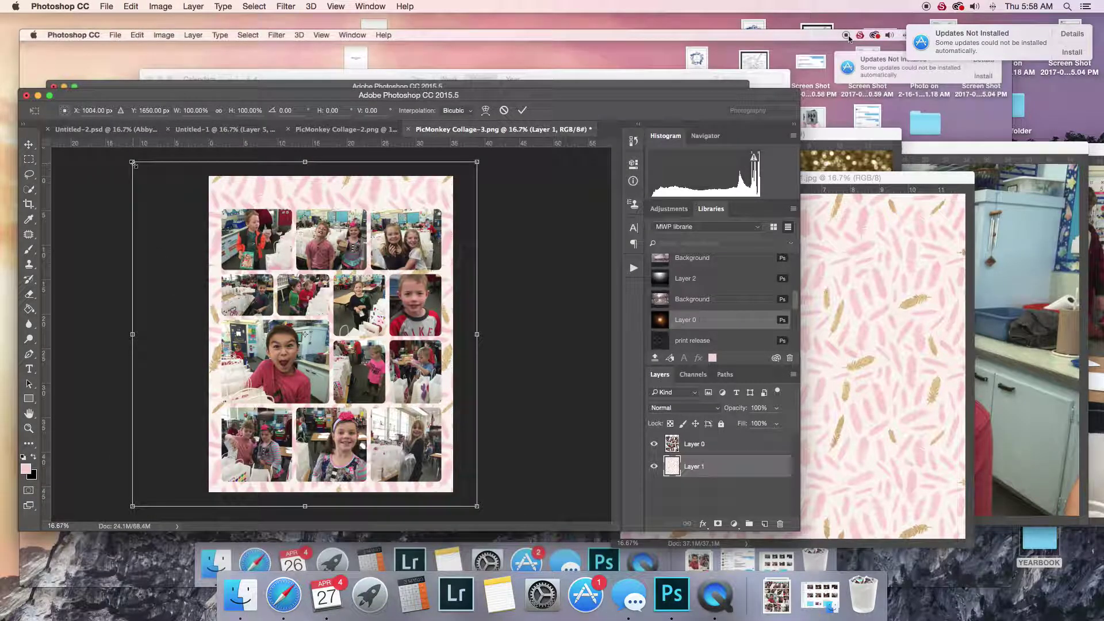
pyautogui.moveTo(132, 163); pyautogui.dragTo(1, 32)
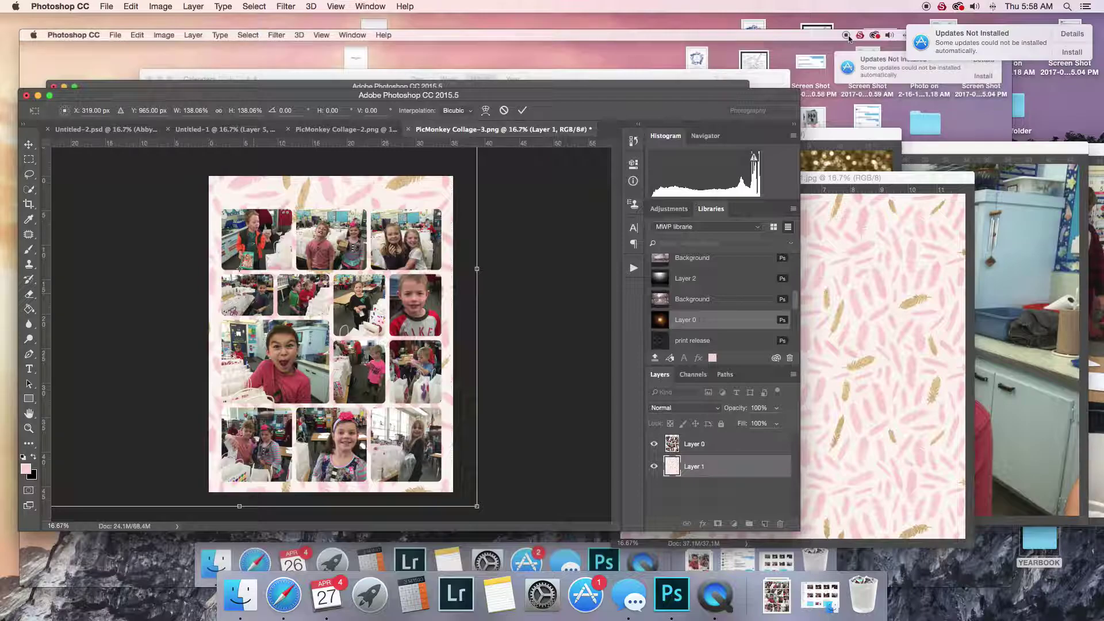
pyautogui.moveTo(477, 507); pyautogui.dragTo(595, 592)
pyautogui.moveTo(523, 423)
pyautogui.mouseDown()
pyautogui.moveTo(569, 494)
pyautogui.moveTo(525, 403)
pyautogui.mouseUp()
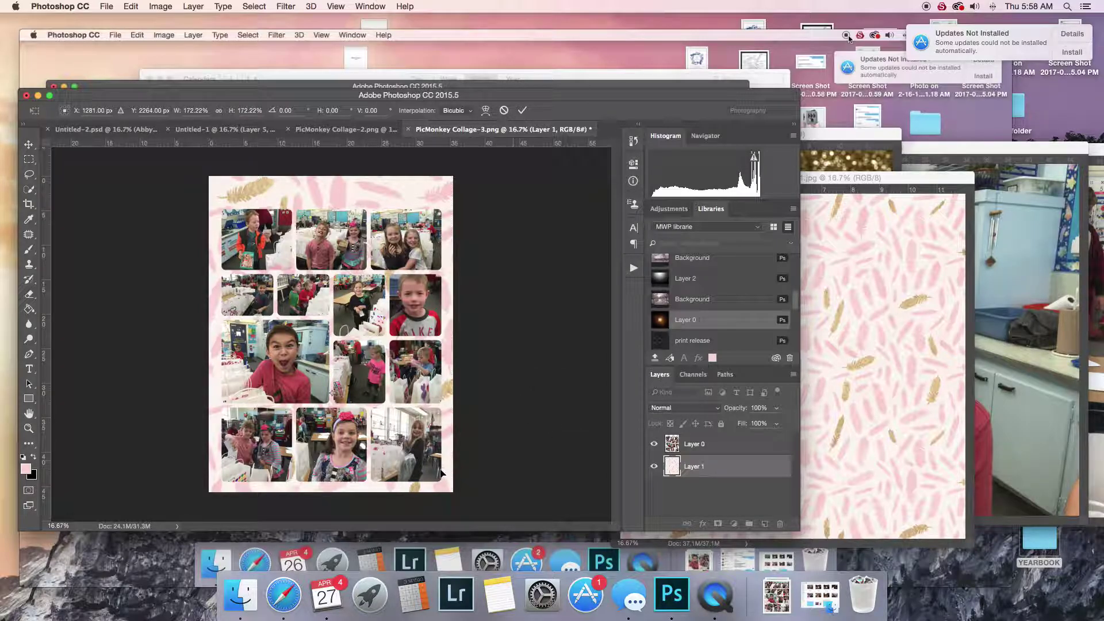
pyautogui.moveTo(363, 368); pyautogui.dragTo(375, 370)
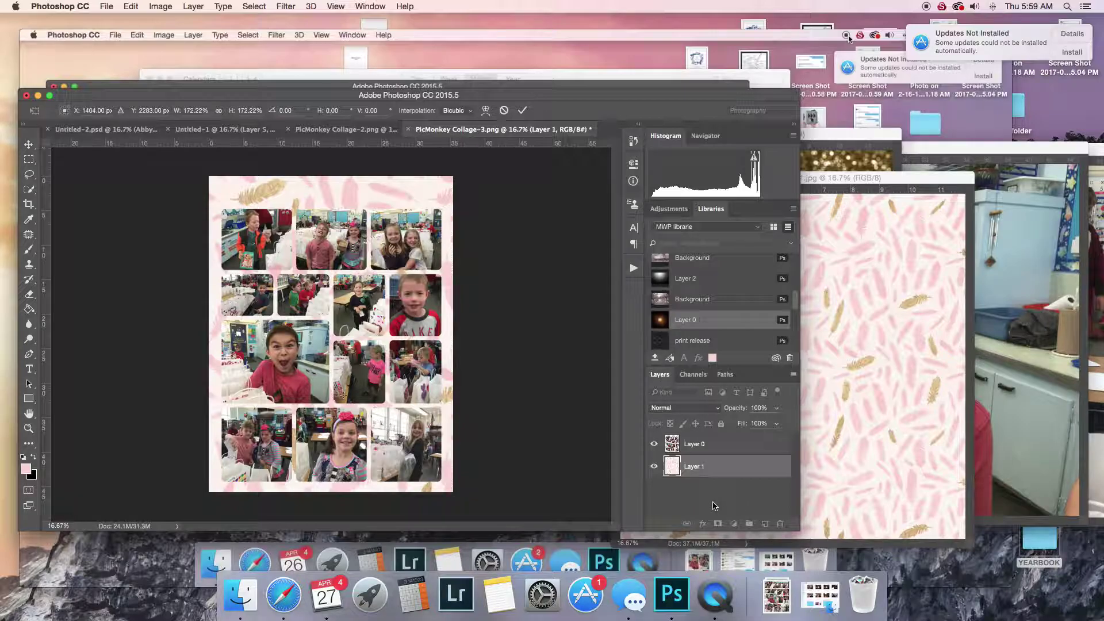
pyautogui.press('Return')
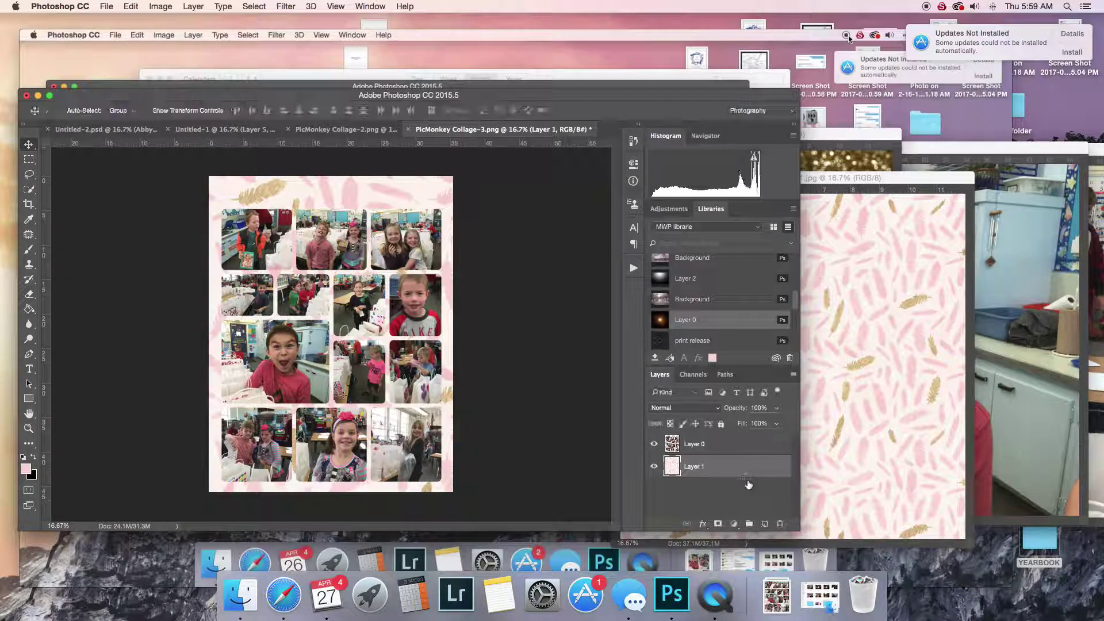
# On a new Layer 2, paint sampled pink over the gold feathers along the page edges.
pyautogui.click(764, 524)
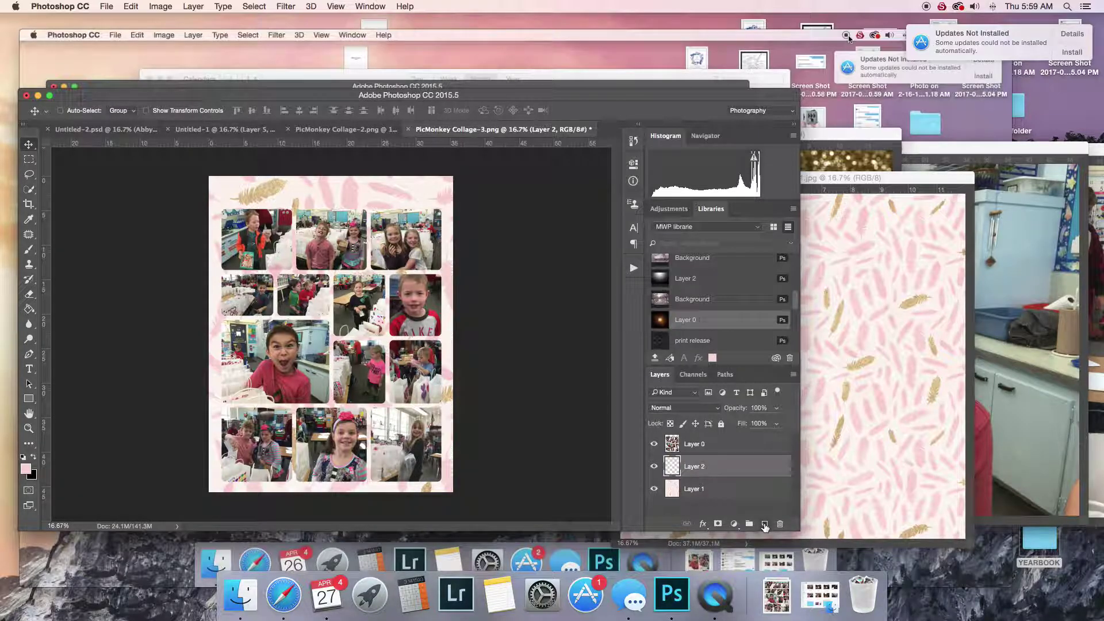
pyautogui.click(29, 250)
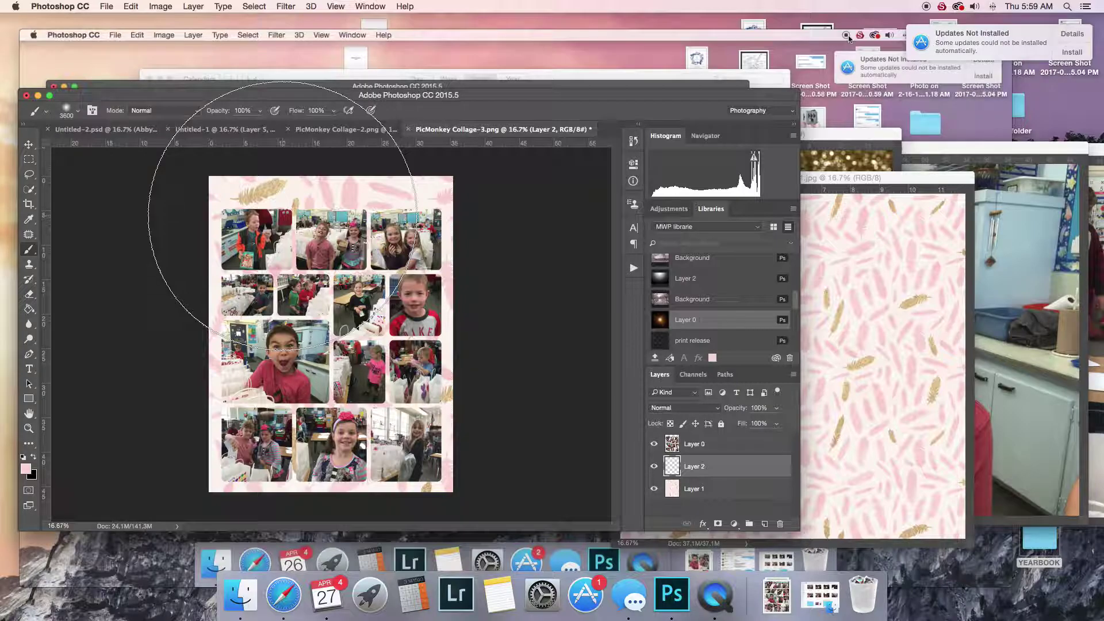
pyautogui.keyDown('alt'); pyautogui.click(329, 185); pyautogui.keyUp('alt')
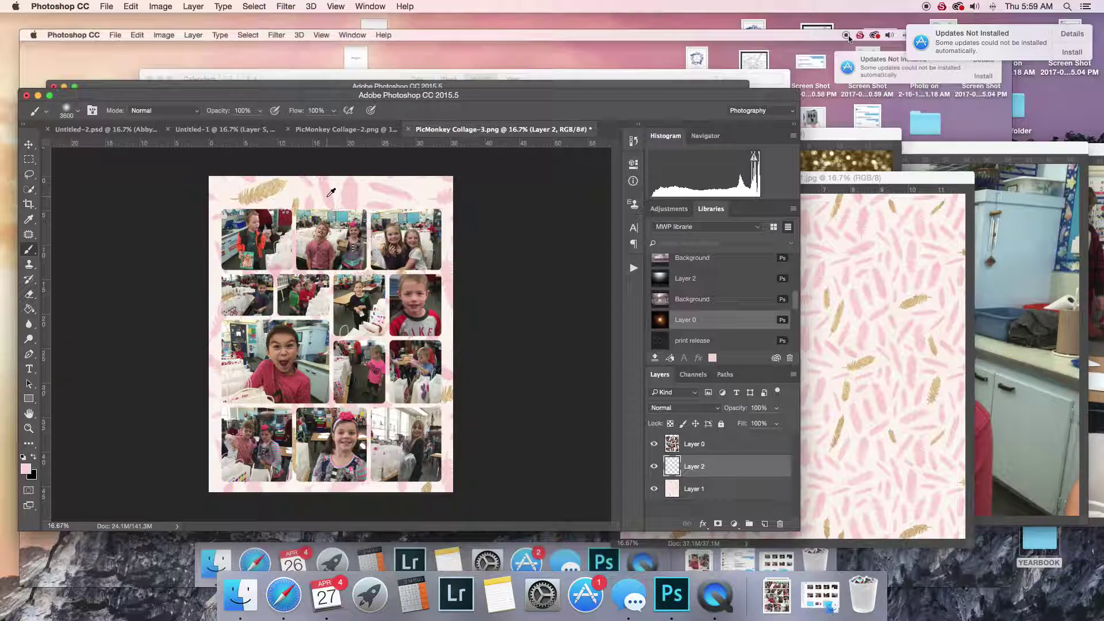
pyautogui.keyDown('alt'); pyautogui.click(330, 192); pyautogui.keyUp('alt')
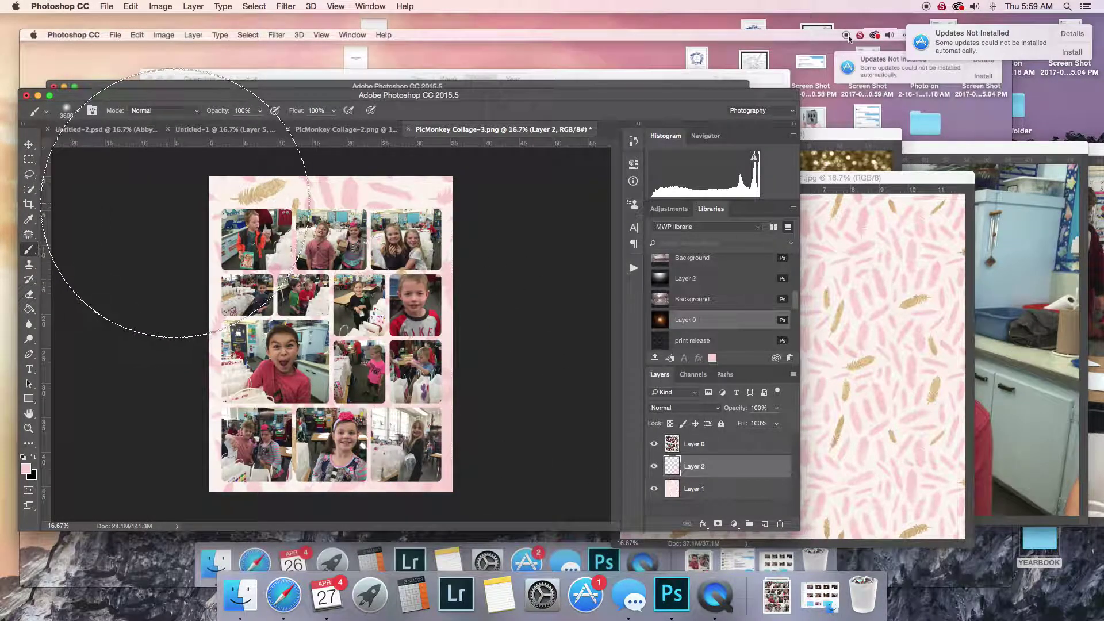
pyautogui.moveTo(175, 204)
pyautogui.mouseDown()
pyautogui.moveTo(173, 184)
pyautogui.moveTo(299, 224)
pyautogui.mouseUp()
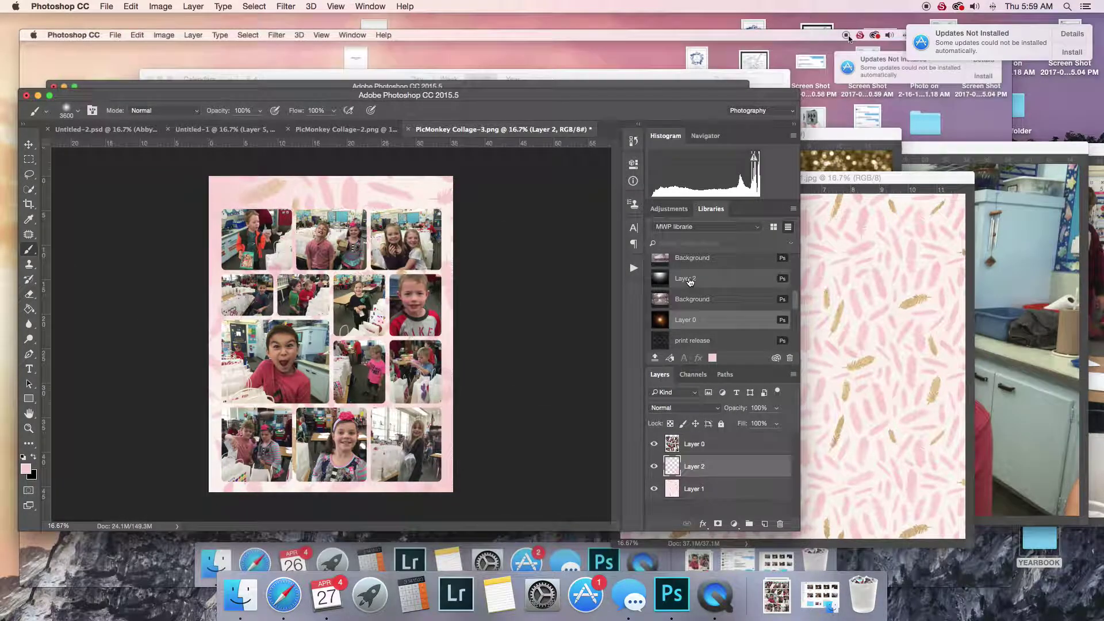
pyautogui.click(29, 294)
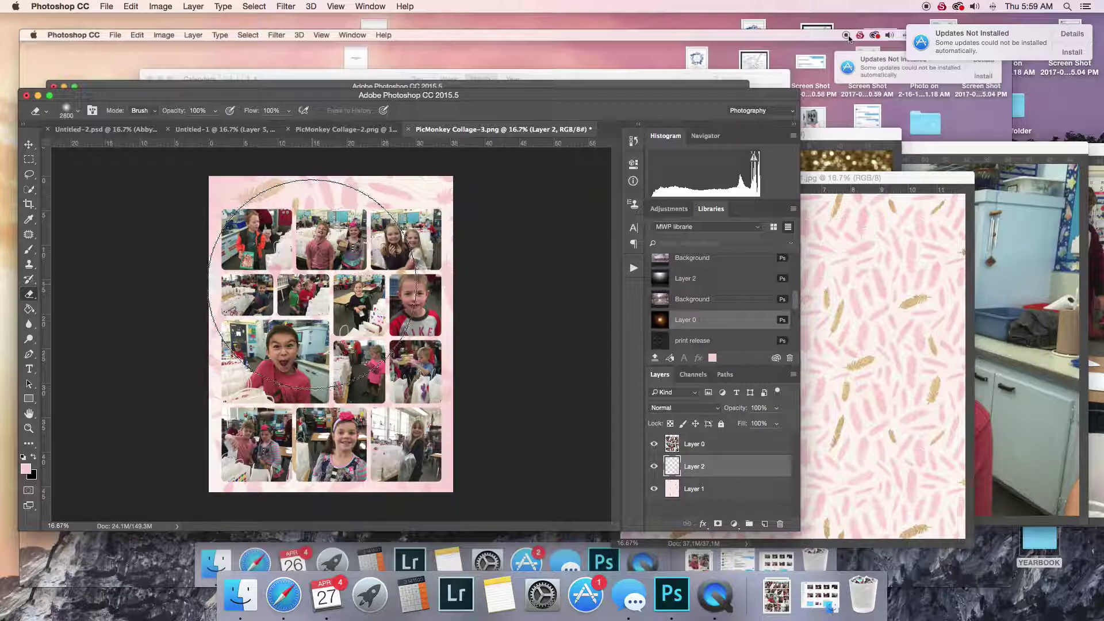
# Erase pink strokes at the top and left side, toggling Layer 2 on and off to compare.
pyautogui.moveTo(333, 291)
pyautogui.mouseDown()
pyautogui.moveTo(311, 271)
pyautogui.moveTo(368, 276)
pyautogui.moveTo(345, 345)
pyautogui.moveTo(349, 382)
pyautogui.mouseUp()
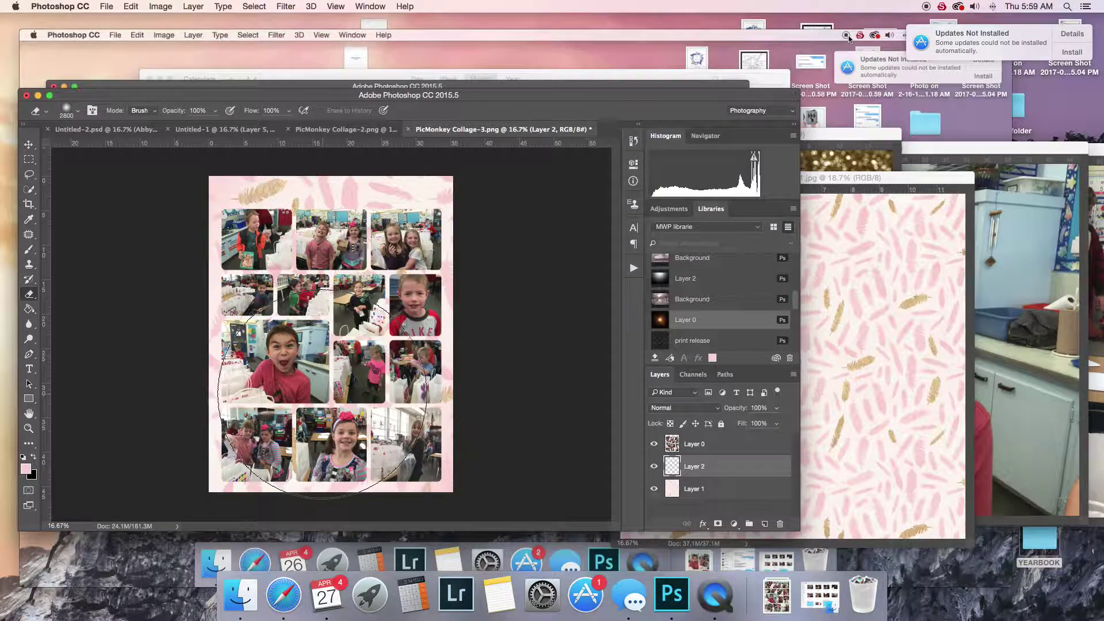
pyautogui.moveTo(190, 409); pyautogui.dragTo(3, 314)
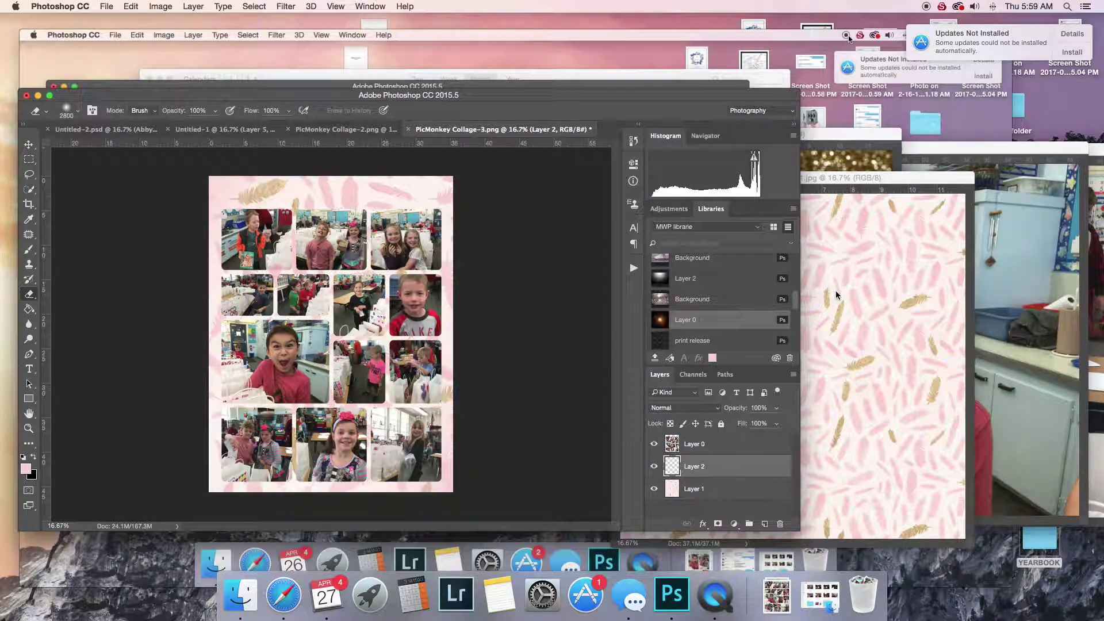
pyautogui.click(655, 466)
pyautogui.click(654, 467)
pyautogui.click(653, 466)
pyautogui.click(653, 467)
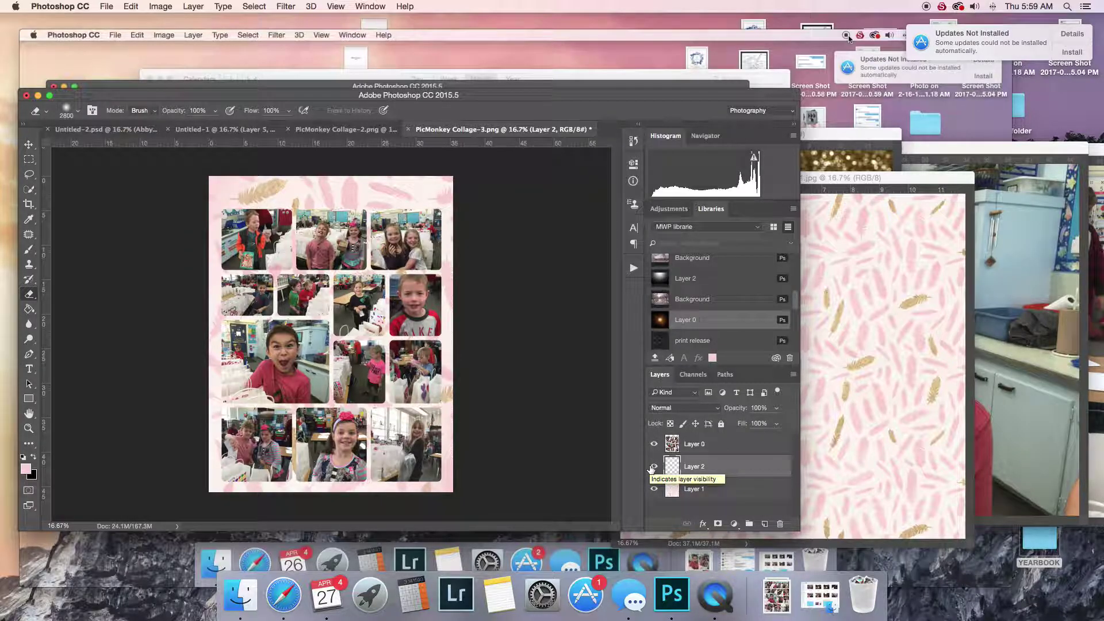
pyautogui.click(654, 466)
pyautogui.click(654, 466)
pyautogui.click(653, 467)
pyautogui.click(653, 466)
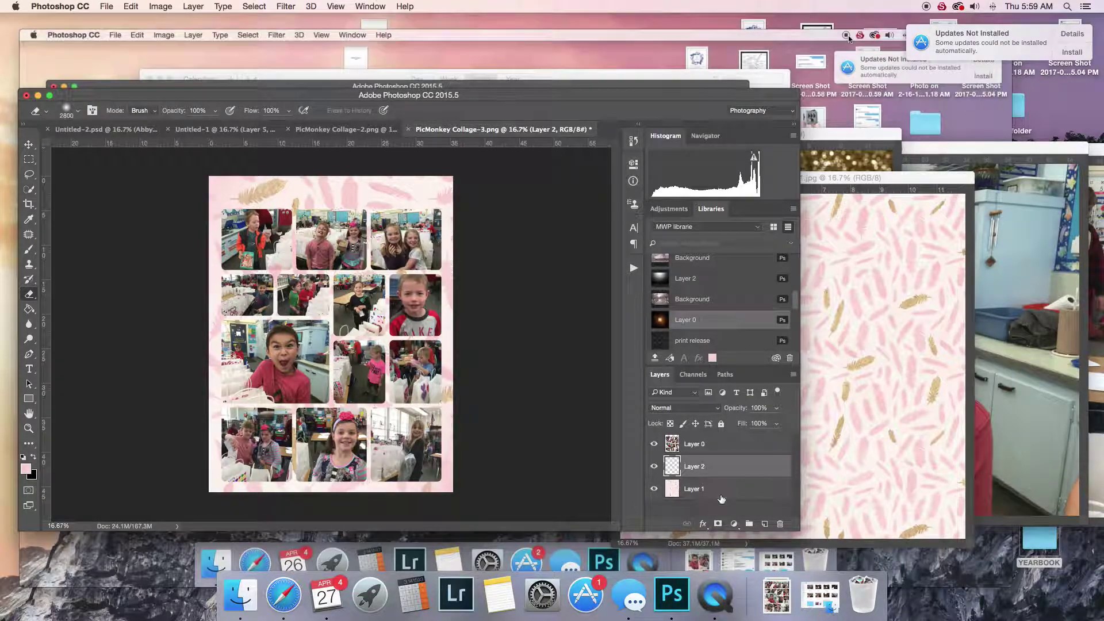
pyautogui.click(734, 448)
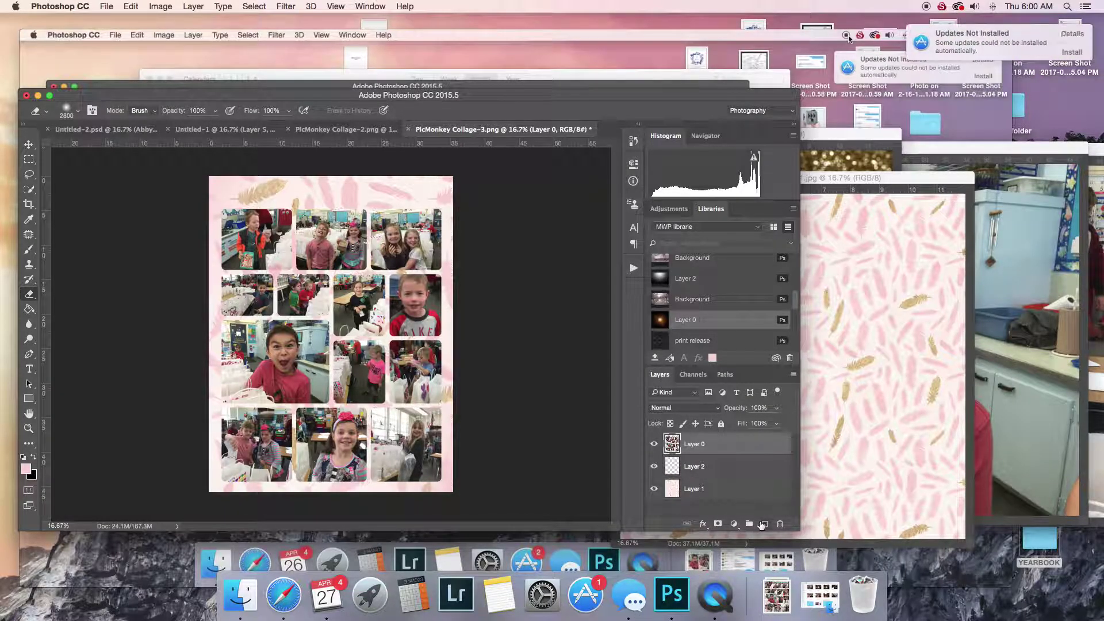
# Start a horizontal text box at the page top with dusty rose colour 7e595a.
pyautogui.click(33, 373)
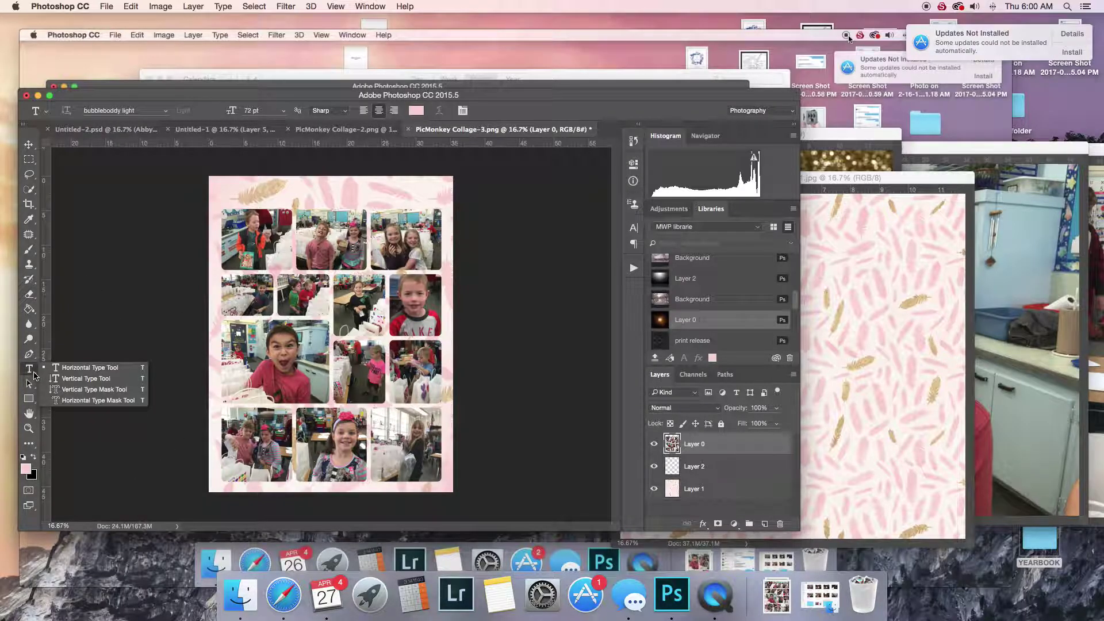
pyautogui.click(110, 368)
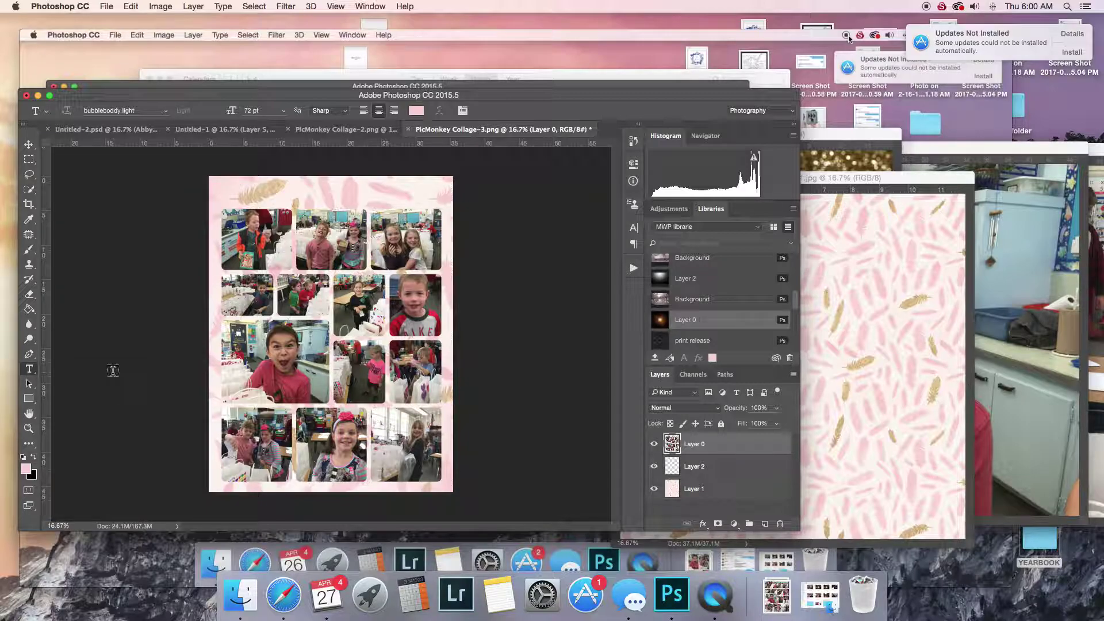
pyautogui.click(320, 195)
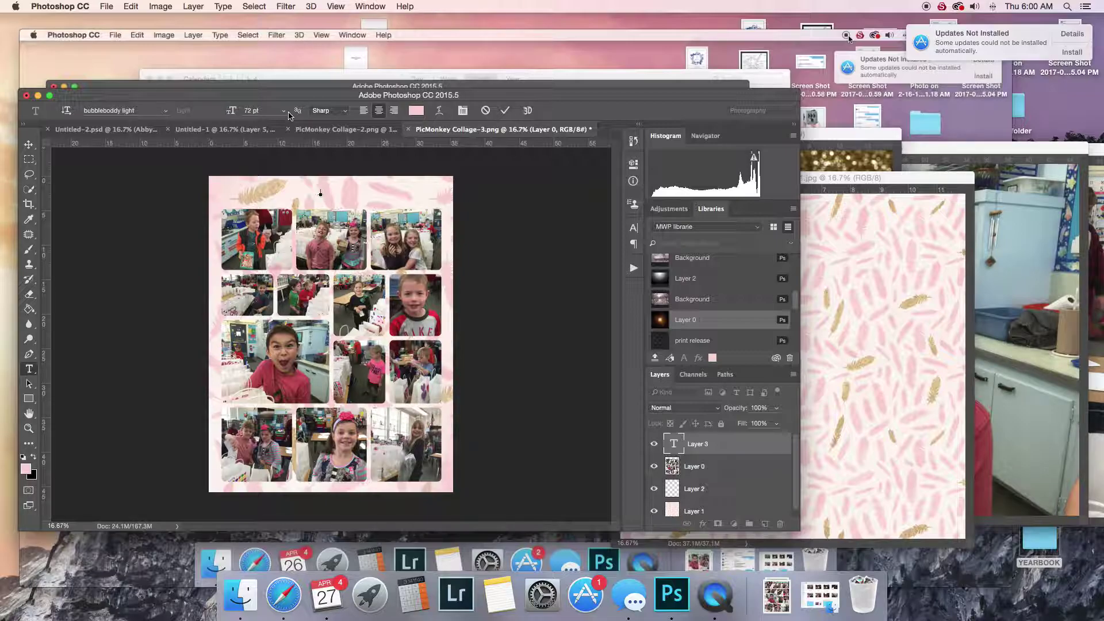
pyautogui.click(416, 110)
pyautogui.click(662, 243)
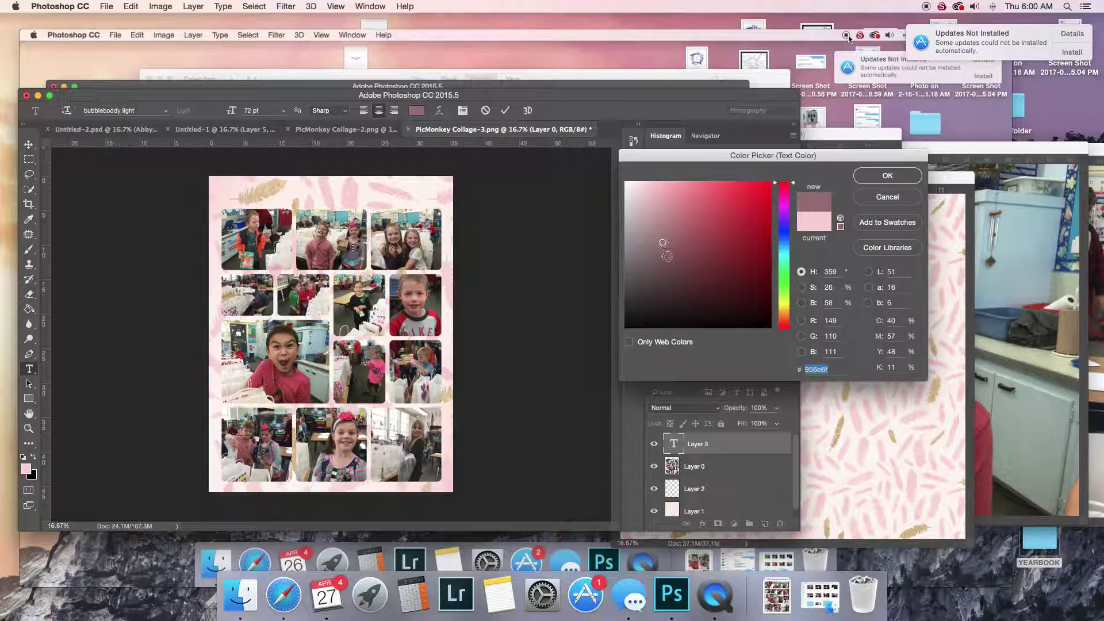
pyautogui.click(666, 256)
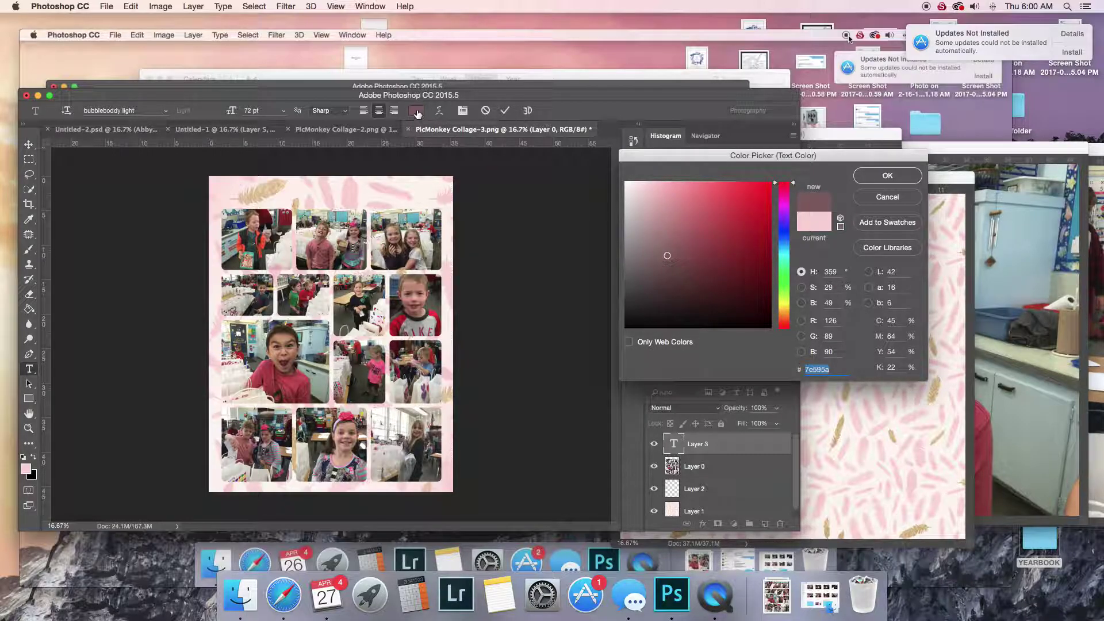
pyautogui.click(873, 183)
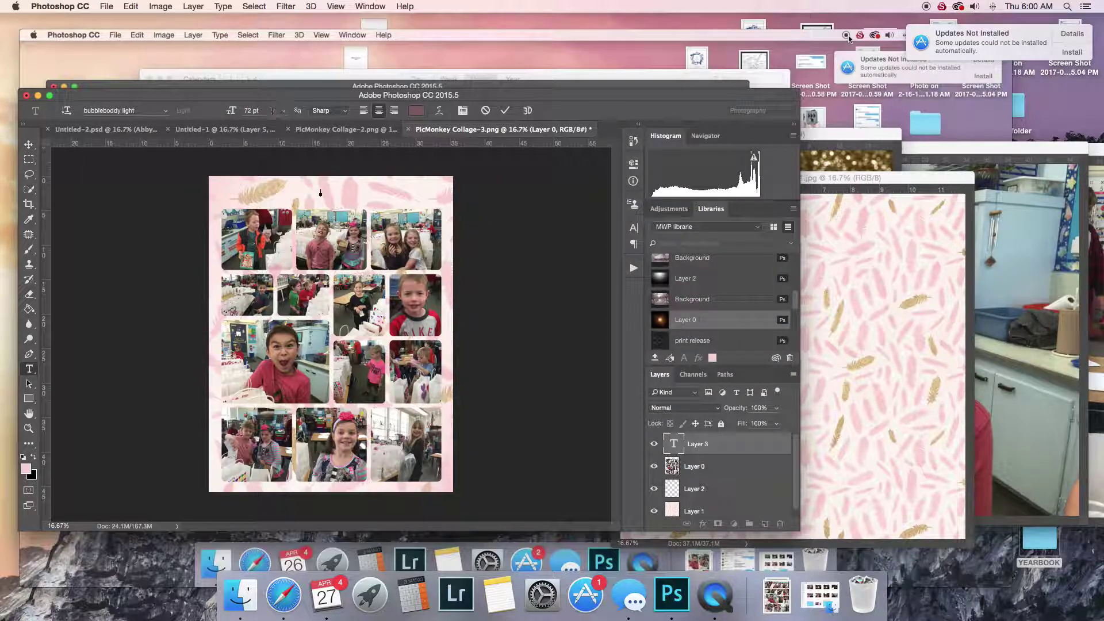
# Set the font size to 150 pt and type 'Valentines Day'.
pyautogui.click(247, 110)
pyautogui.press('BackSpace')
pyautogui.press('BackSpace')
pyautogui.write('150')
pyautogui.press('Return')
pyautogui.write('Valentines Day')
pyautogui.click(28, 144)
# Move the title right and scale it to 144% with Free Transform.
pyautogui.moveTo(357, 199); pyautogui.dragTo(436, 202)
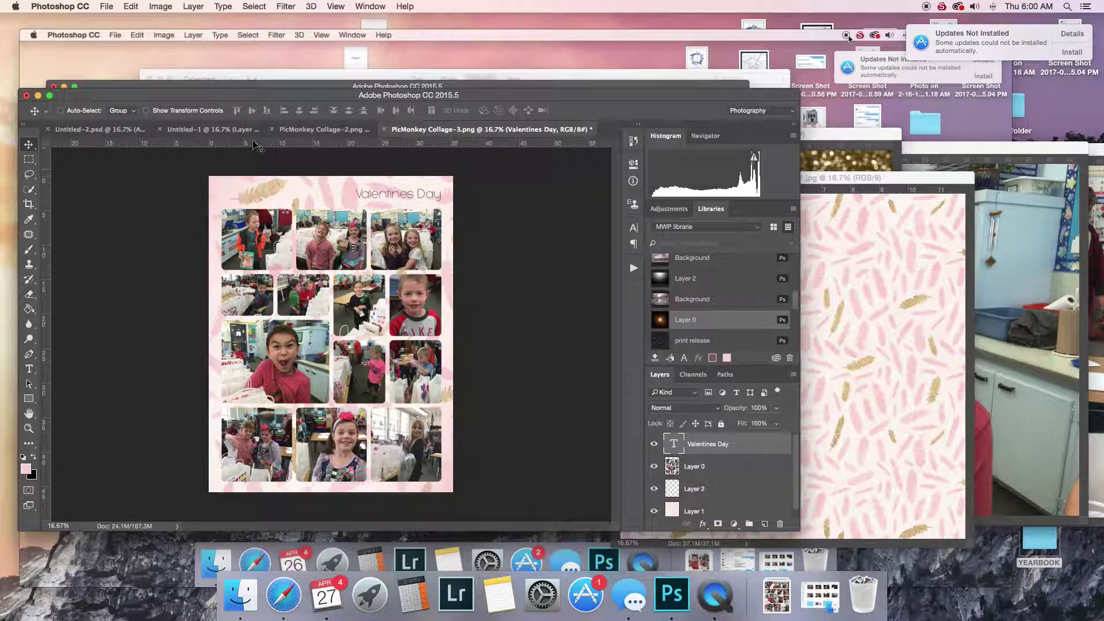
pyautogui.click(131, 6)
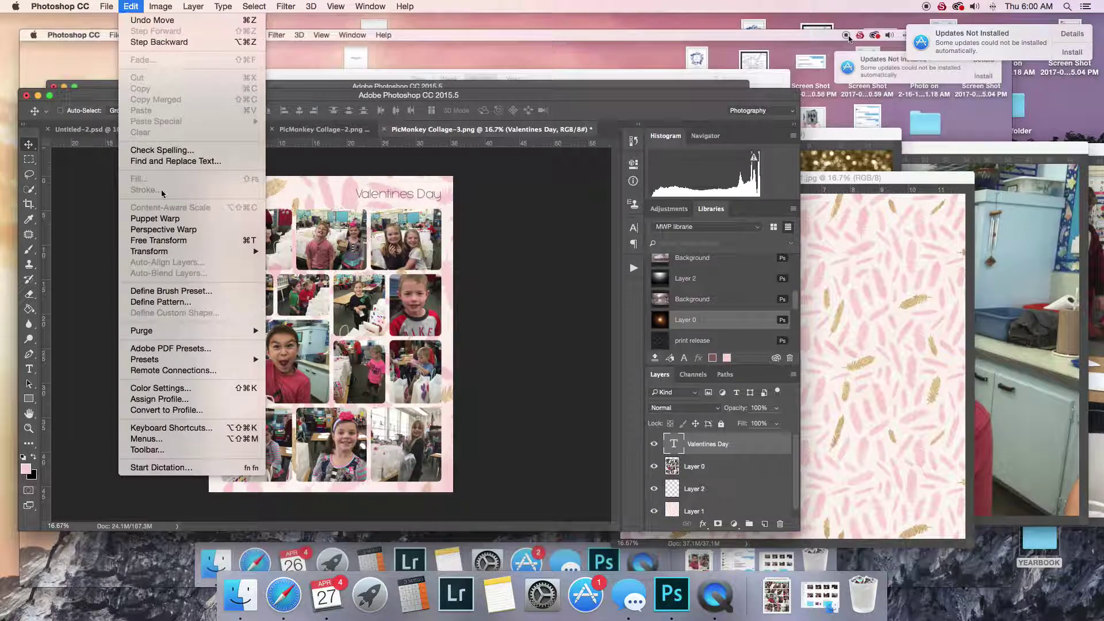
pyautogui.click(194, 245)
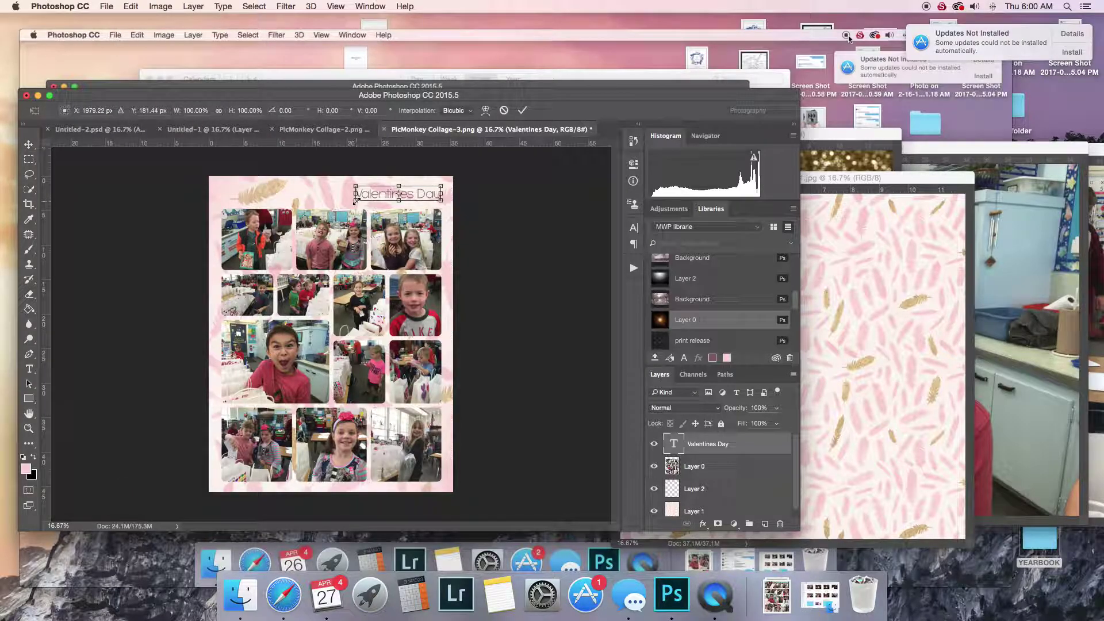
pyautogui.moveTo(355, 201); pyautogui.dragTo(319, 206)
pyautogui.press('Return')
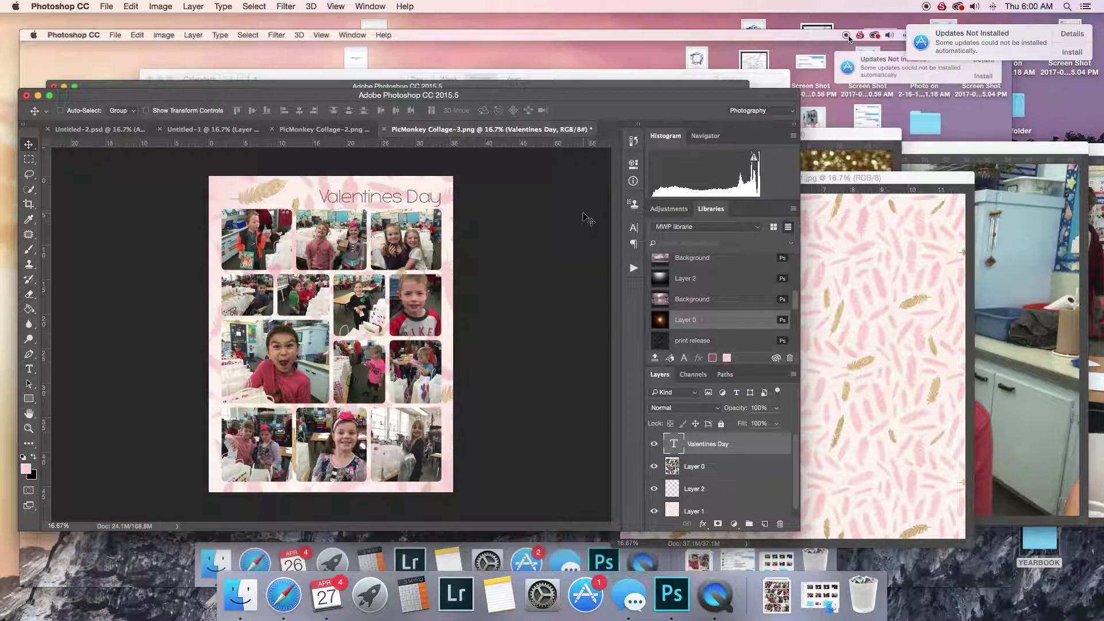
# Nudge the title slightly left and up, then back right, with Shift+arrow keys.
pyautogui.hotkey('shift', 'Left')
pyautogui.hotkey('shift', 'Left')
pyautogui.hotkey('shift', 'Up')
pyautogui.hotkey('shift', 'Up')
pyautogui.hotkey('shift', 'Right')
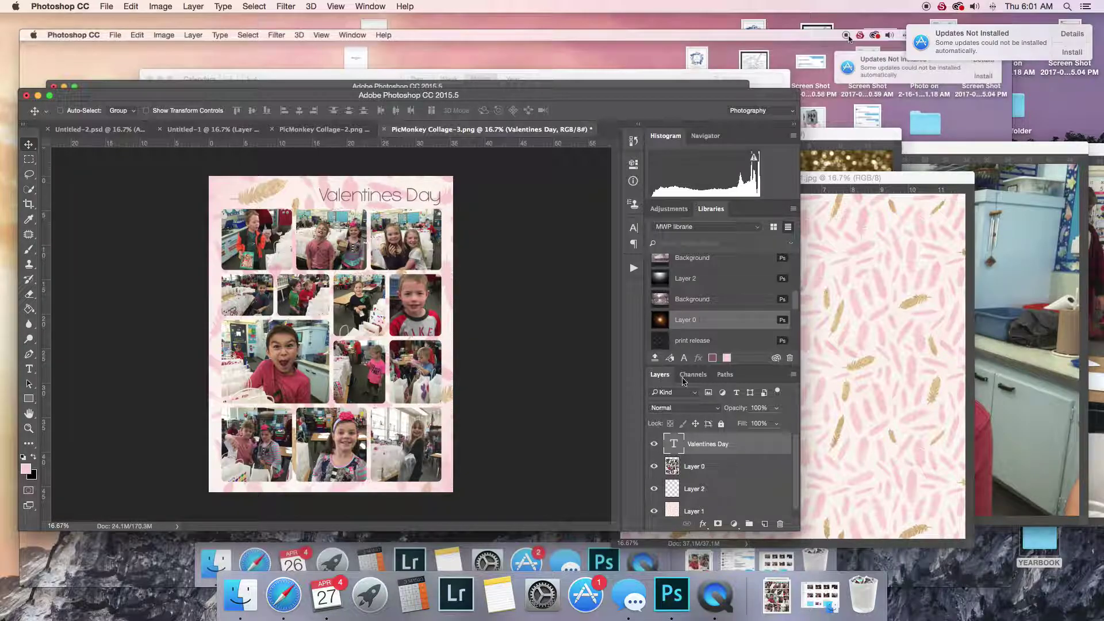
# Select the feather background Layer 1 to reposition it behind the title.
pyautogui.click(719, 508)
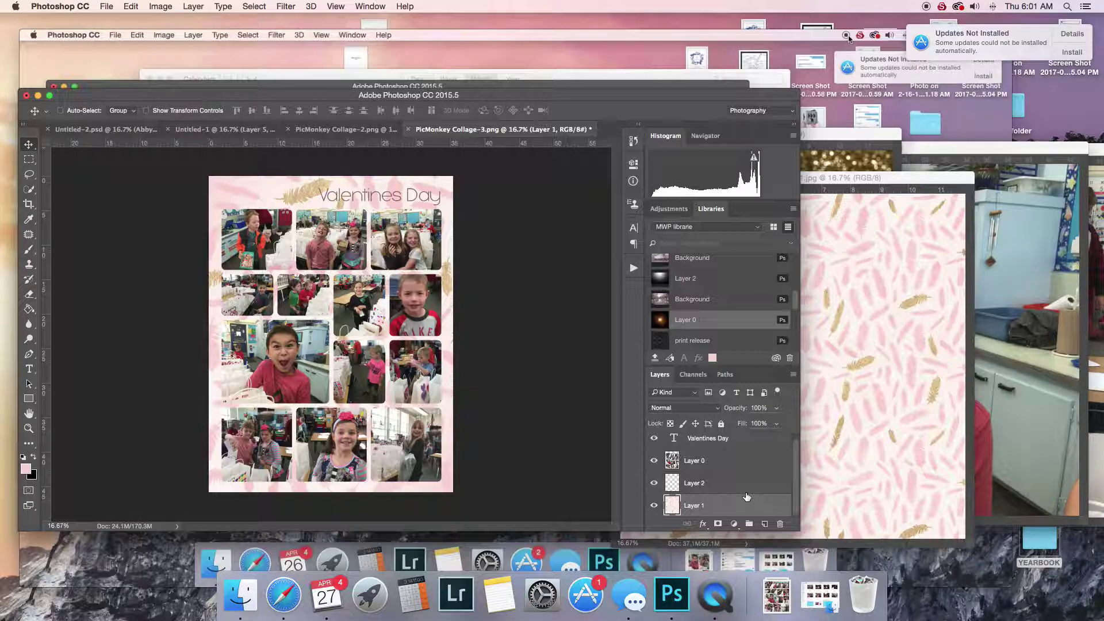
pyautogui.scroll(1, 746, 496)
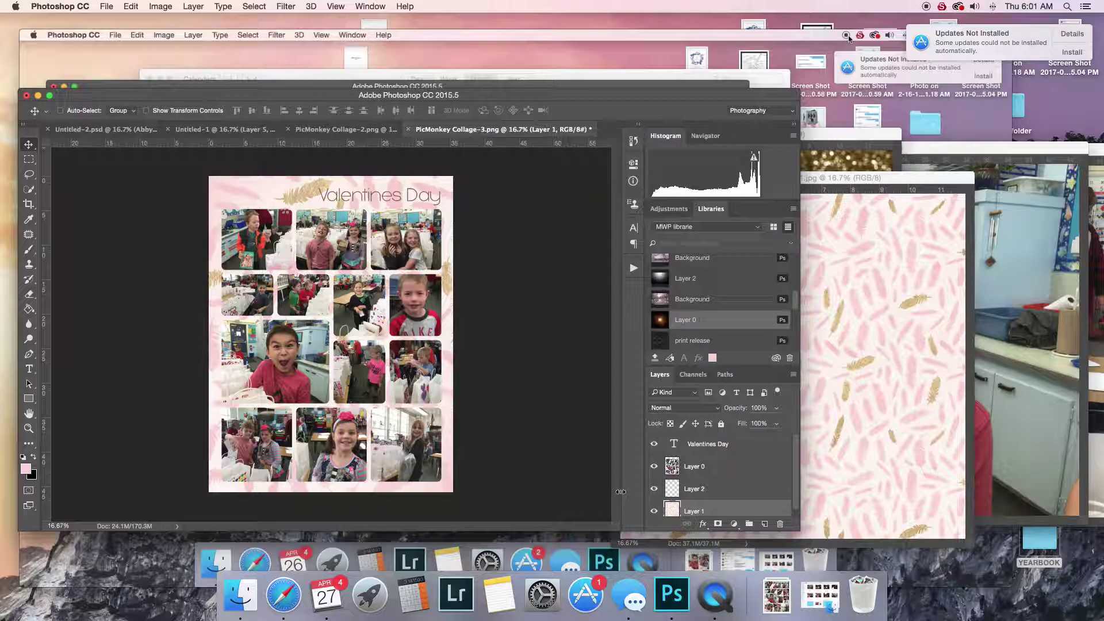